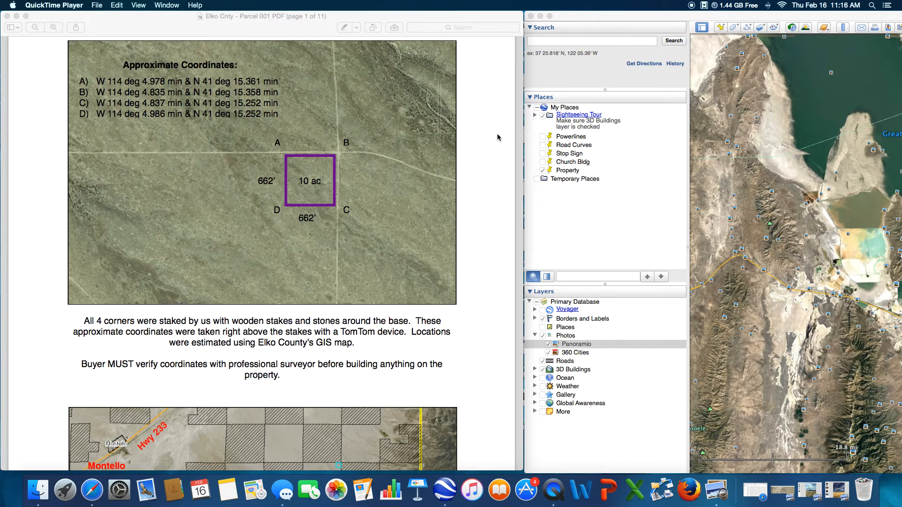
Review the parcel aerial with its corner coordinates and the location maps on pages 1 and 2 of the parcel PDF
{"action": "left_click", "coordinate": [497, 133]}
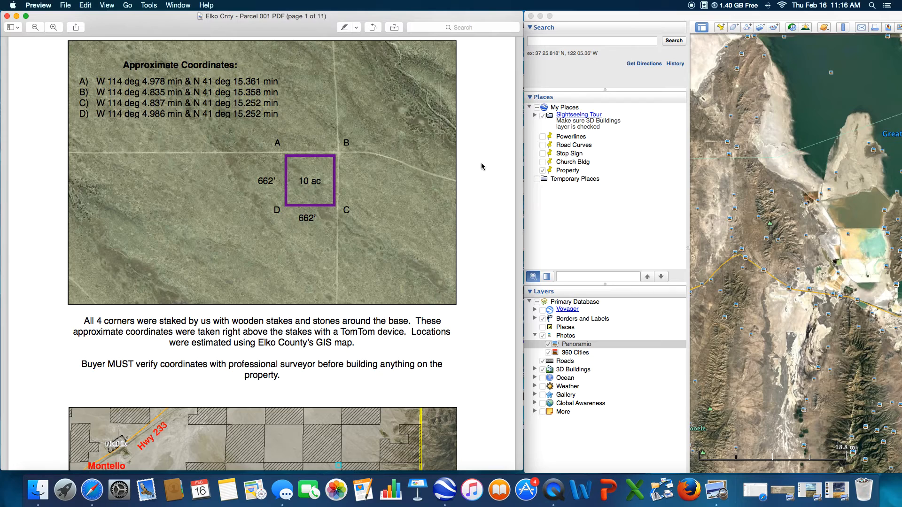
{"action": "scroll", "coordinate": [485, 159], "scroll_direction": "down", "scroll_amount": 15}
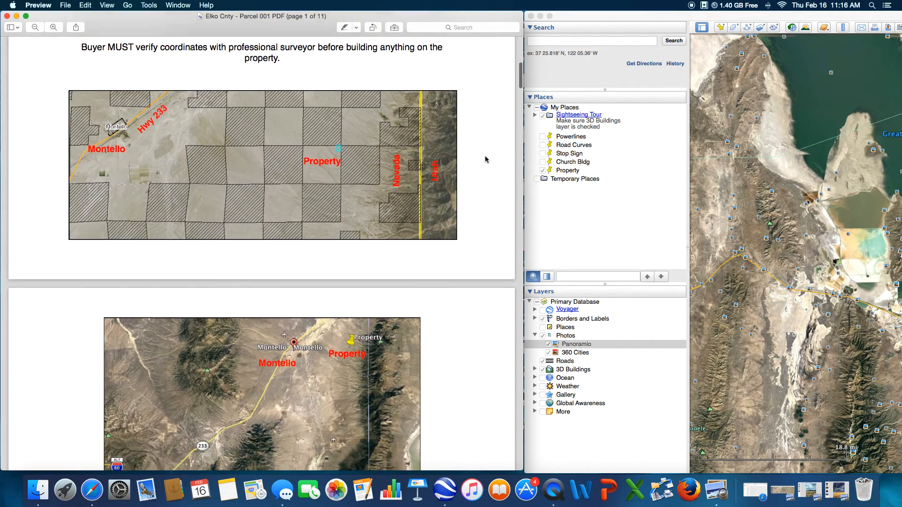
{"action": "scroll", "coordinate": [486, 159], "scroll_direction": "down", "scroll_amount": 4}
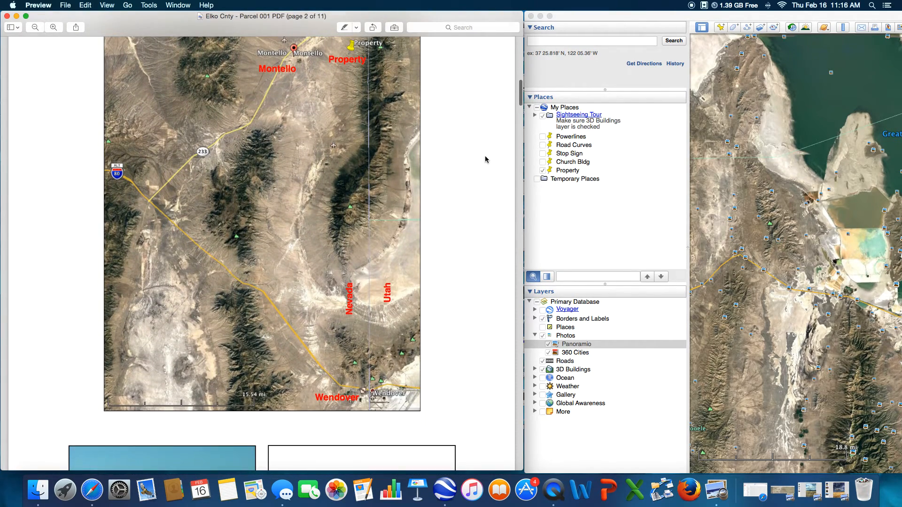
{"action": "scroll", "coordinate": [485, 159], "scroll_direction": "up", "scroll_amount": 2}
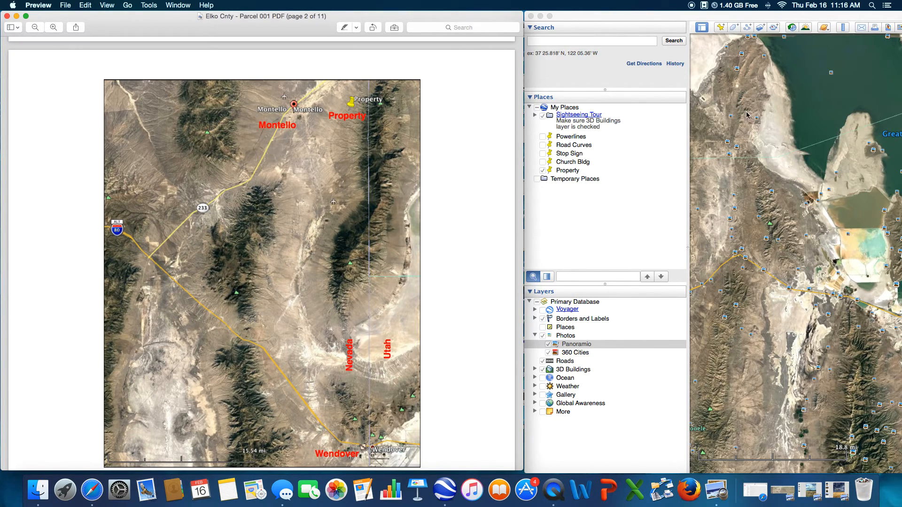
{"action": "left_click", "coordinate": [614, 17]}
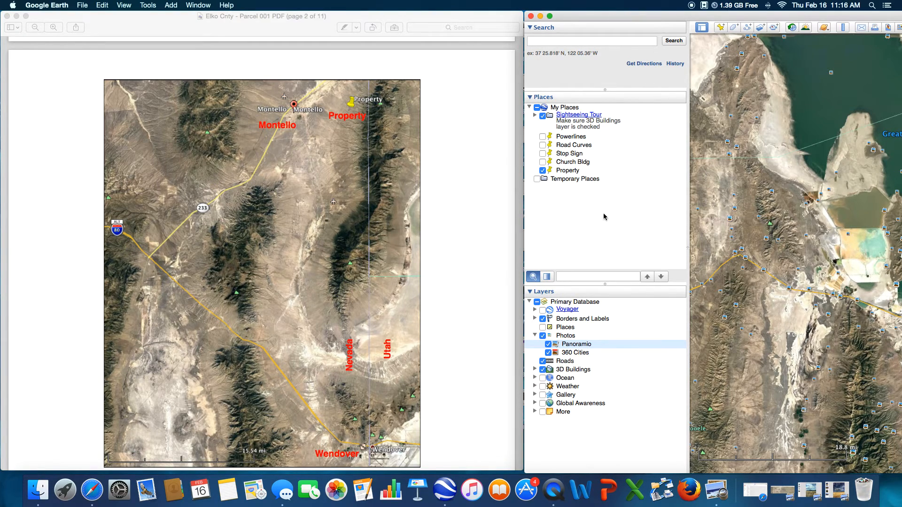
{"action": "left_click", "coordinate": [457, 190]}
{"action": "scroll", "coordinate": [457, 192], "scroll_direction": "up", "scroll_amount": 5}
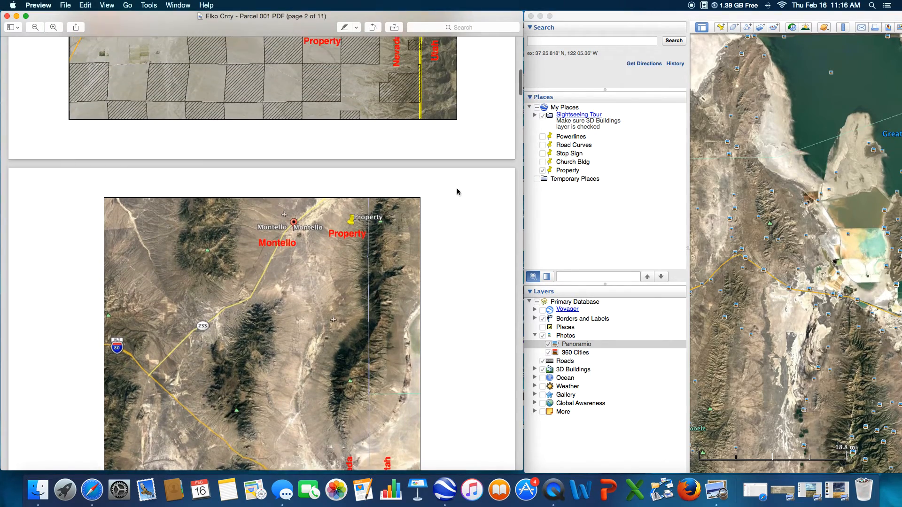
{"action": "scroll", "coordinate": [457, 192], "scroll_direction": "up", "scroll_amount": 10}
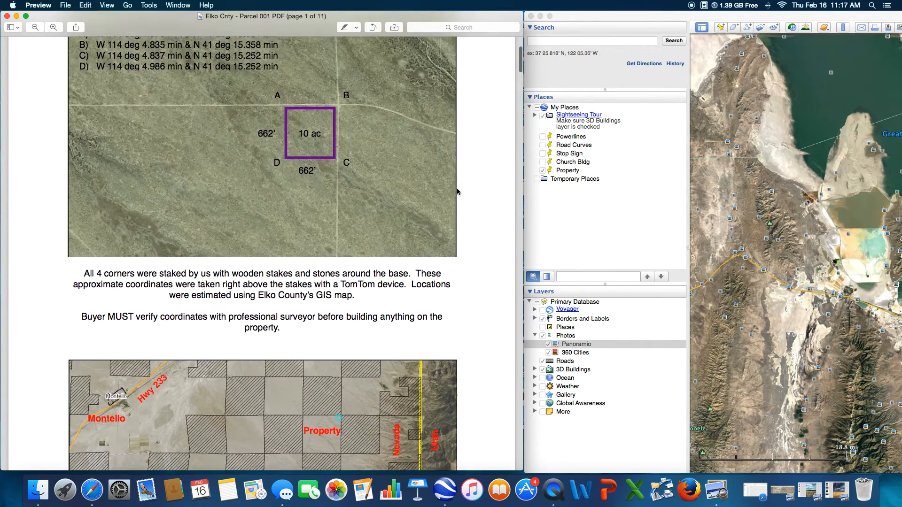
{"action": "scroll", "coordinate": [457, 192], "scroll_direction": "up", "scroll_amount": 2}
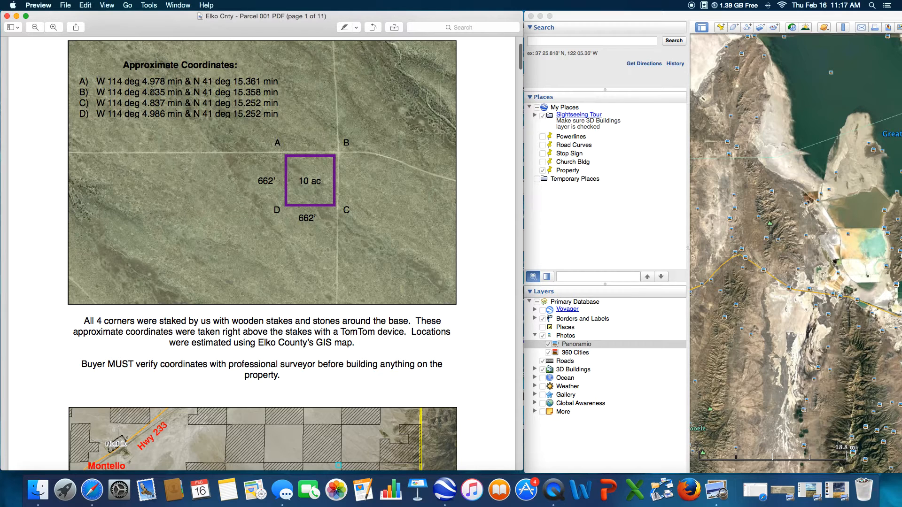
Examine the regional map on page 2 showing the highways between Wendover, Montello and the property
{"action": "scroll", "coordinate": [388, 170], "scroll_direction": "down", "scroll_amount": 15}
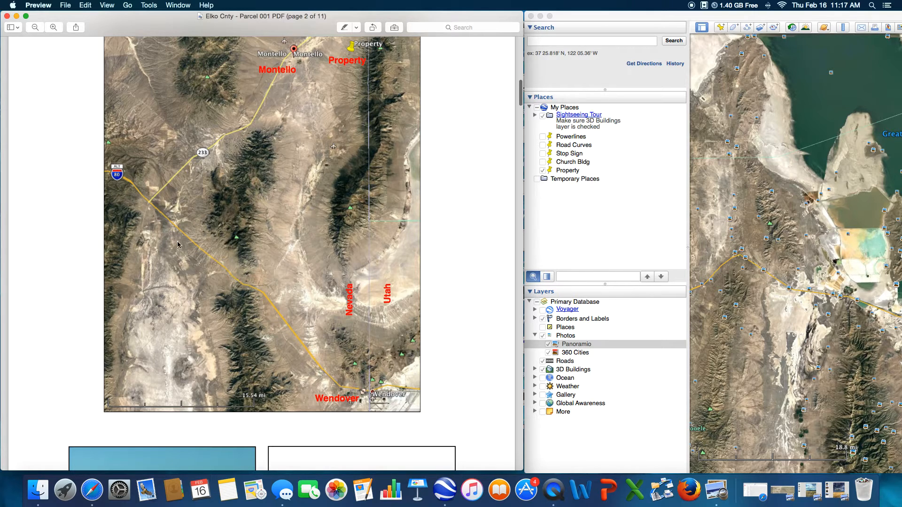
{"action": "scroll", "coordinate": [195, 210], "scroll_direction": "up", "scroll_amount": 3}
{"action": "scroll", "coordinate": [195, 210], "scroll_direction": "up", "scroll_amount": 1}
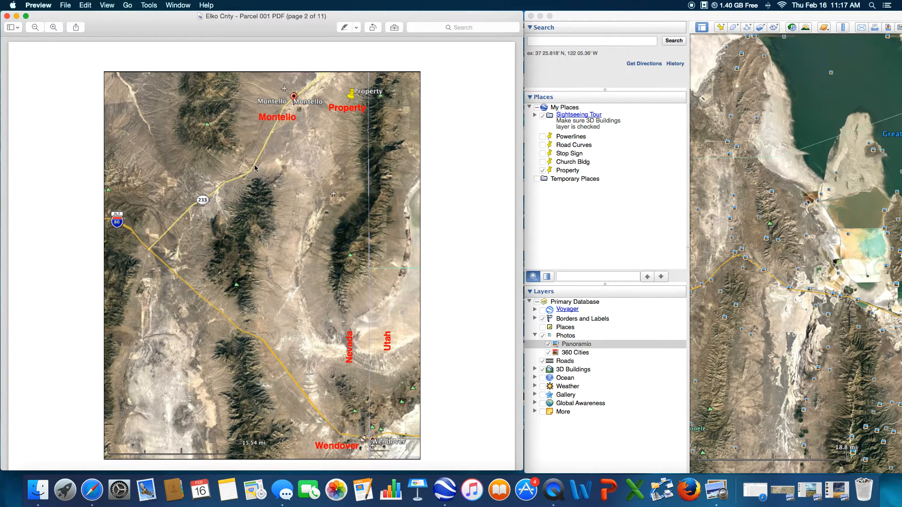
Switch to Google Earth, bring its window fully into view and follow Interstate 80 west from Salt Lake City to Wendover
{"action": "left_click_drag", "start_coordinate": [605, 17], "coordinate": [233, 4]}
{"action": "left_click_drag", "start_coordinate": [155, 148], "coordinate": [0, 151]}
{"action": "left_click_drag", "start_coordinate": [313, 331], "coordinate": [308, 236]}
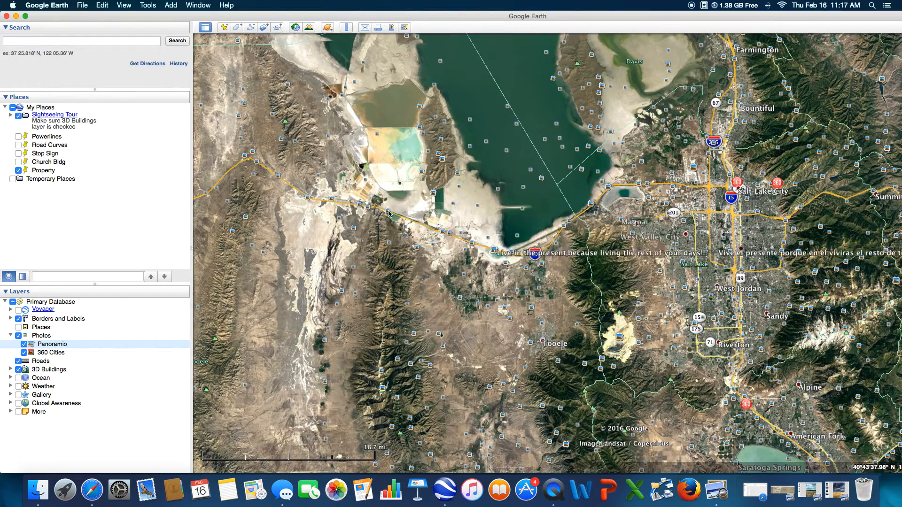
{"action": "left_click_drag", "start_coordinate": [321, 212], "coordinate": [704, 287]}
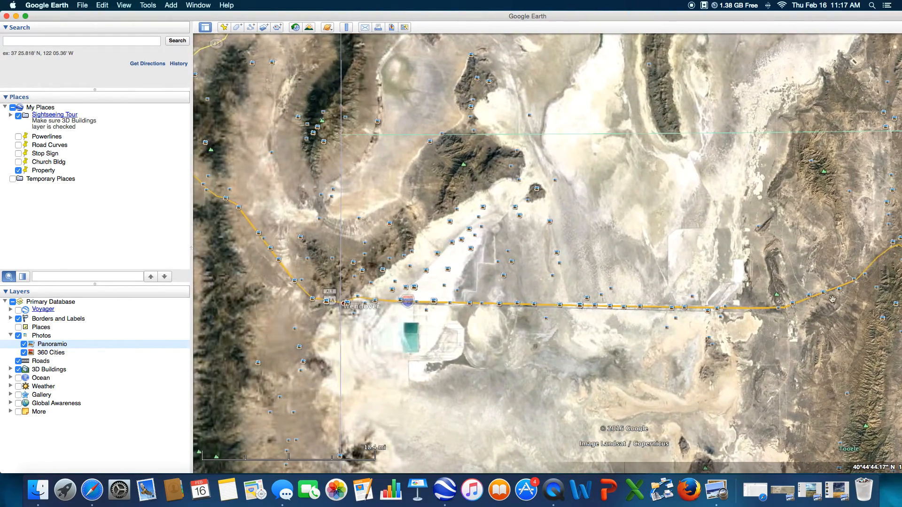
{"action": "left_click_drag", "start_coordinate": [334, 287], "coordinate": [577, 388]}
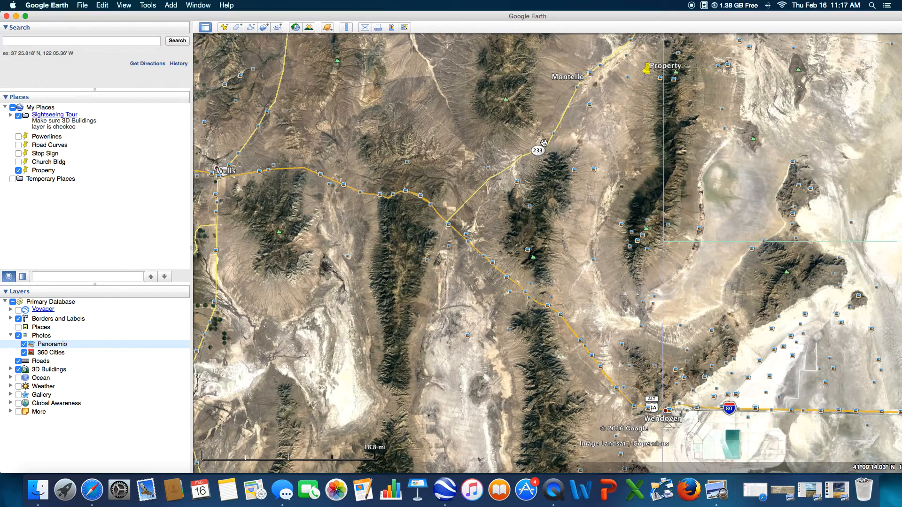
Trace Alternate 80 up close between Wendover and the Highway 233 turnoff
{"action": "scroll", "coordinate": [551, 280], "scroll_direction": "up", "scroll_amount": 1}
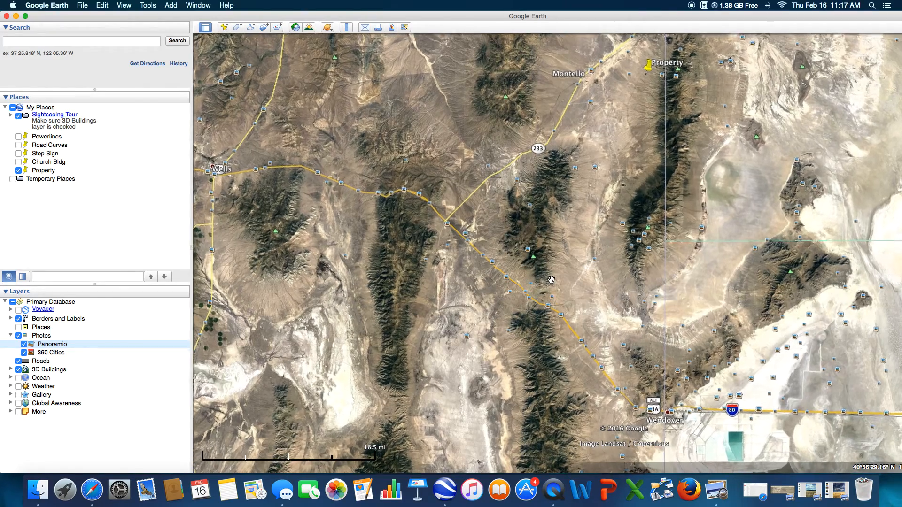
{"action": "scroll", "coordinate": [551, 279], "scroll_direction": "up", "scroll_amount": 5}
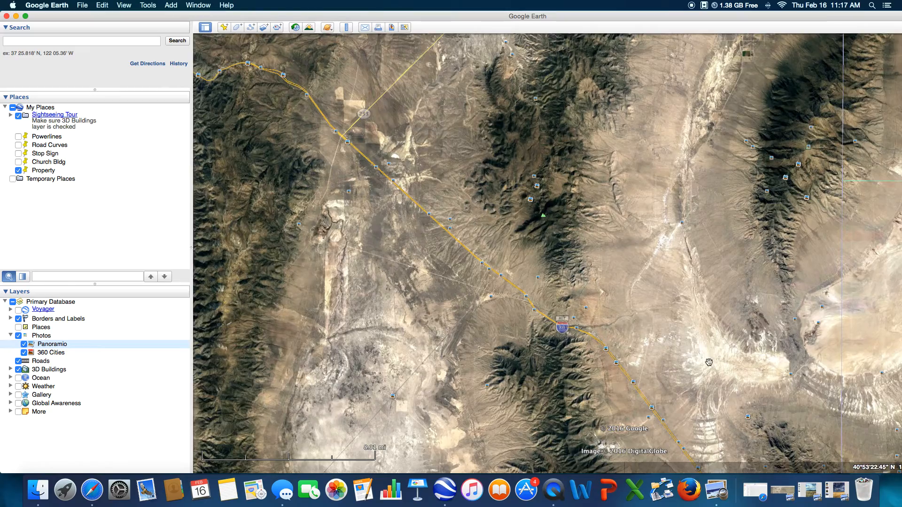
{"action": "left_click_drag", "start_coordinate": [708, 362], "coordinate": [522, 246]}
{"action": "left_click_drag", "start_coordinate": [615, 372], "coordinate": [596, 331]}
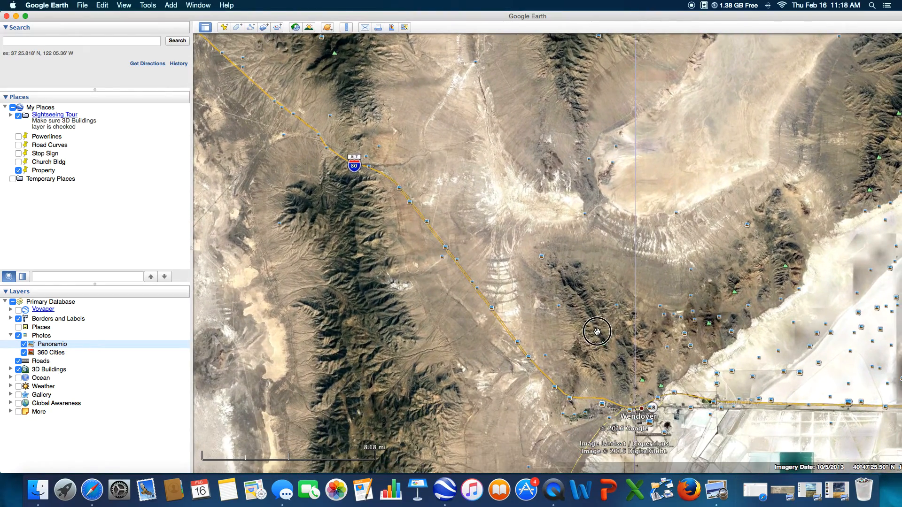
{"action": "left_click_drag", "start_coordinate": [469, 230], "coordinate": [545, 408]}
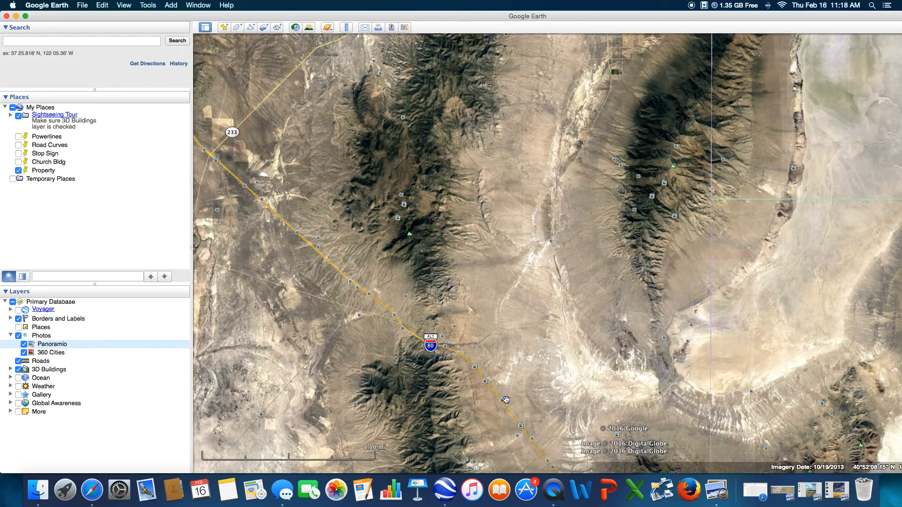
Follow Highway 233 northeast to Montello and bring the Property placemark into view
{"action": "left_click_drag", "start_coordinate": [531, 185], "coordinate": [408, 316]}
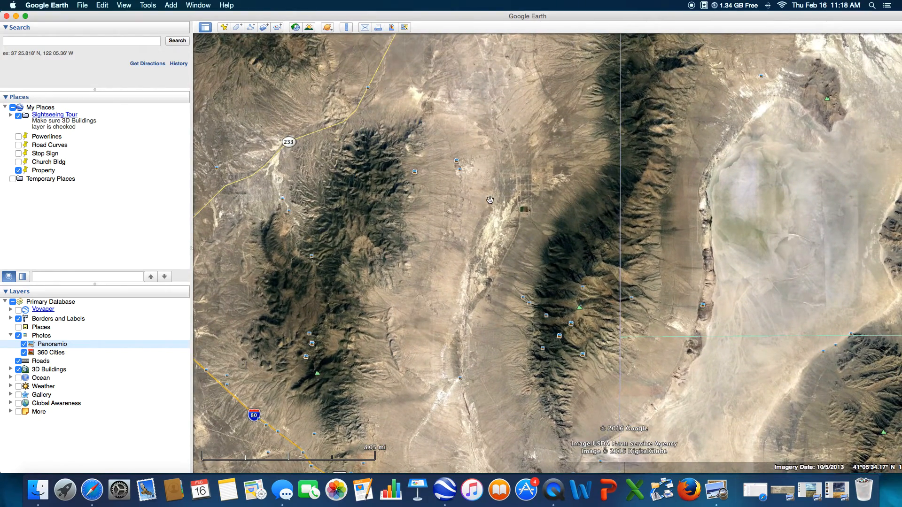
{"action": "left_click_drag", "start_coordinate": [441, 252], "coordinate": [477, 227]}
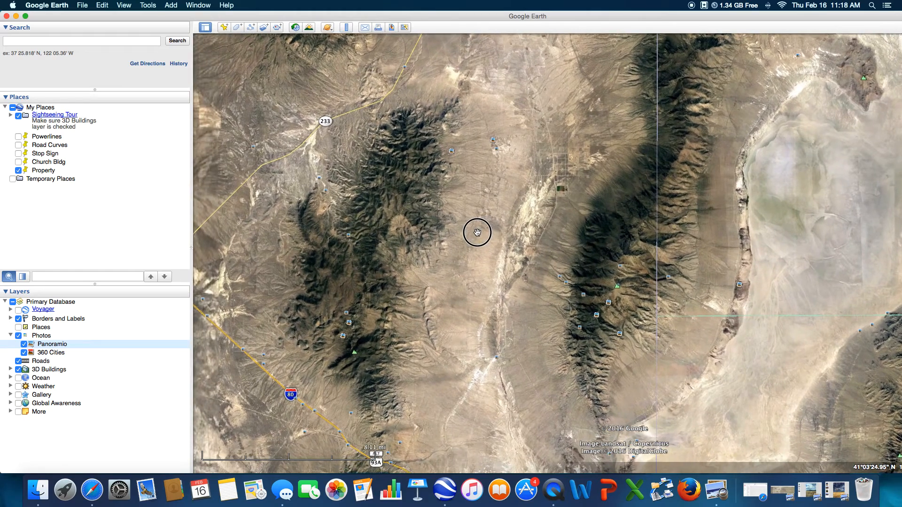
{"action": "left_click_drag", "start_coordinate": [477, 178], "coordinate": [606, 288]}
{"action": "left_click_drag", "start_coordinate": [388, 304], "coordinate": [368, 326]}
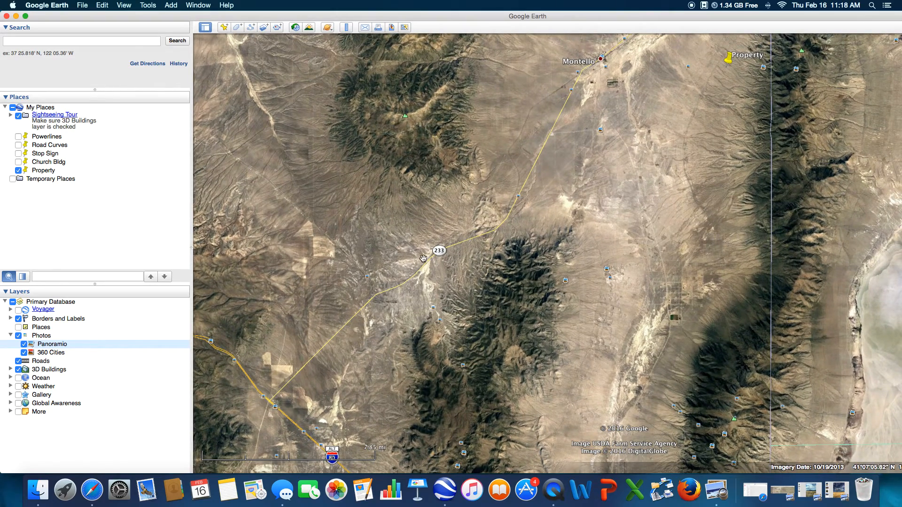
{"action": "left_click_drag", "start_coordinate": [539, 154], "coordinate": [426, 259]}
{"action": "double_click", "coordinate": [439, 215]}
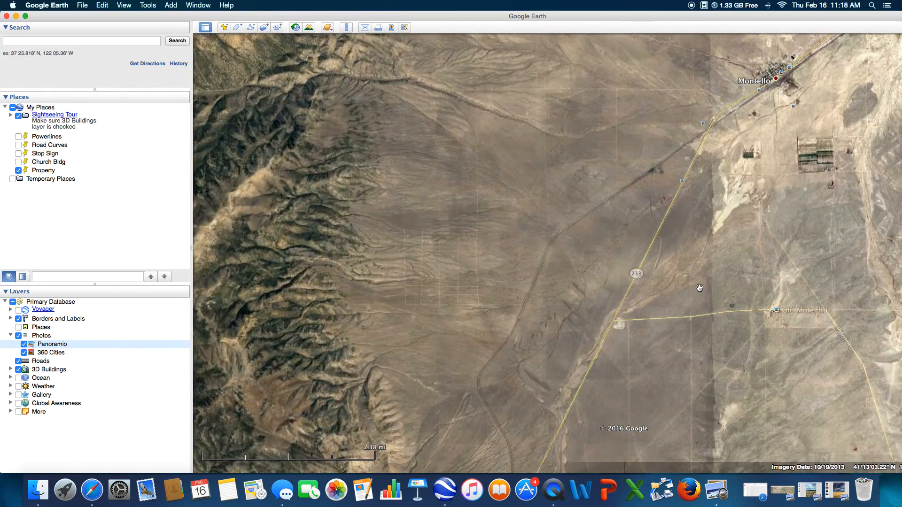
{"action": "left_click_drag", "start_coordinate": [653, 286], "coordinate": [318, 268]}
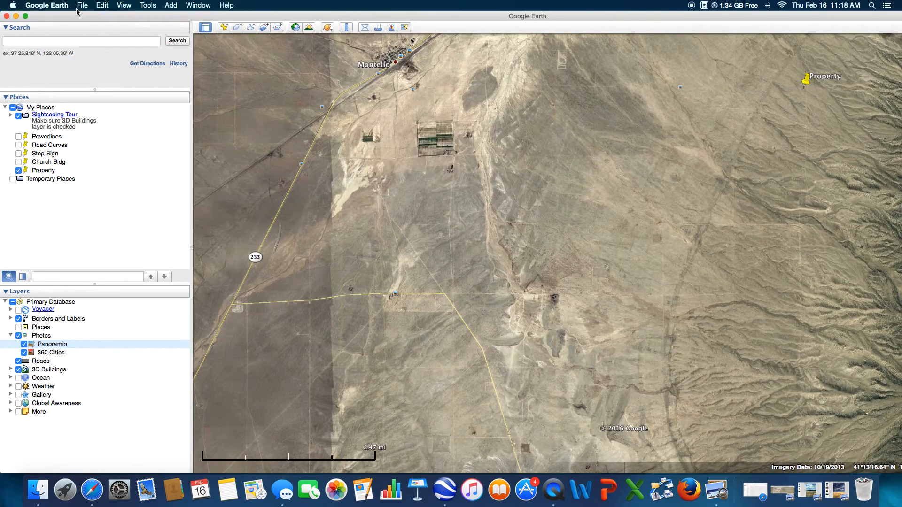
Move the Google Earth window aside, return to the parcel PDF and review page 2's route map and list of distances
{"action": "left_click_drag", "start_coordinate": [66, 18], "coordinate": [596, 10]}
{"action": "left_click", "coordinate": [244, 247]}
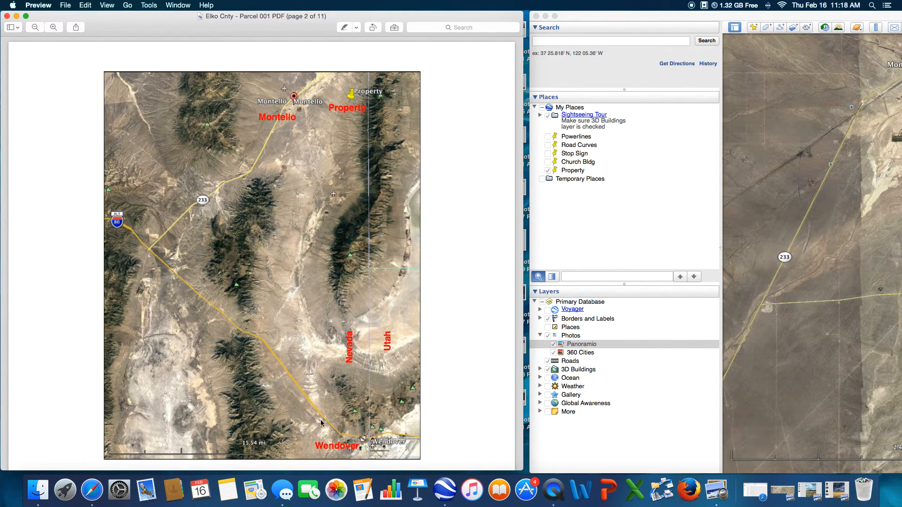
{"action": "left_click", "coordinate": [241, 224]}
{"action": "left_click_drag", "start_coordinate": [241, 224], "coordinate": [227, 307]}
{"action": "left_click", "coordinate": [322, 235]}
{"action": "scroll", "coordinate": [303, 228], "scroll_direction": "up", "scroll_amount": 6}
{"action": "scroll", "coordinate": [304, 228], "scroll_direction": "down", "scroll_amount": 8}
{"action": "scroll", "coordinate": [304, 227], "scroll_direction": "down", "scroll_amount": 10}
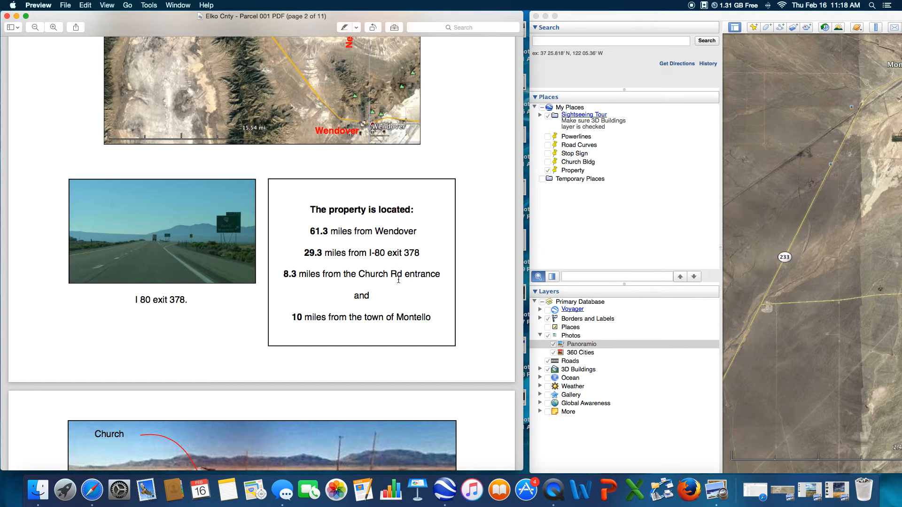
Examine the driving route from Church St to the property on page 3 and in the 6 Pin Markers image, closing the image when done
{"action": "scroll", "coordinate": [296, 302], "scroll_direction": "down", "scroll_amount": 10}
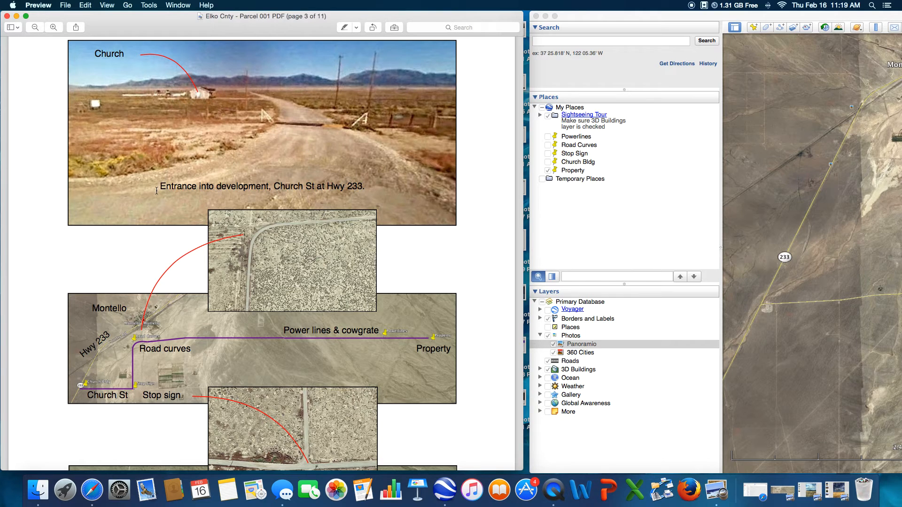
{"action": "scroll", "coordinate": [156, 190], "scroll_direction": "down", "scroll_amount": 5}
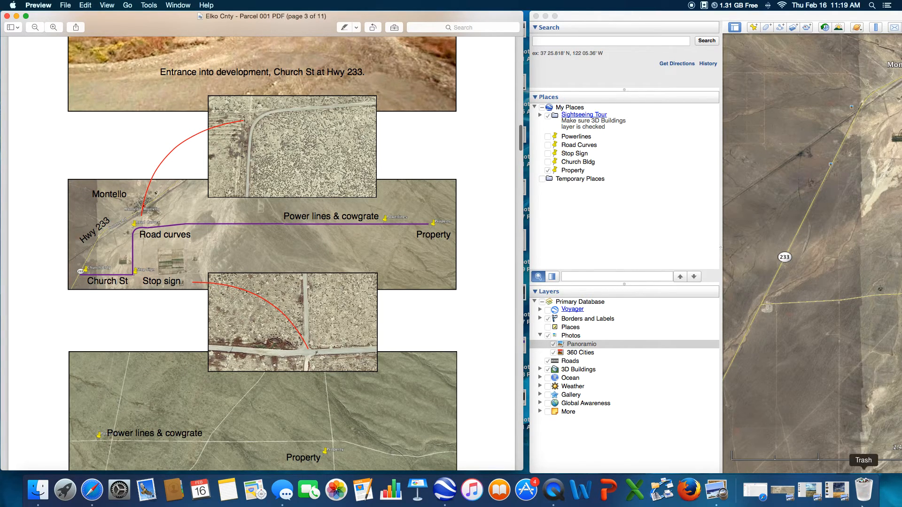
{"action": "left_click", "coordinate": [783, 491]}
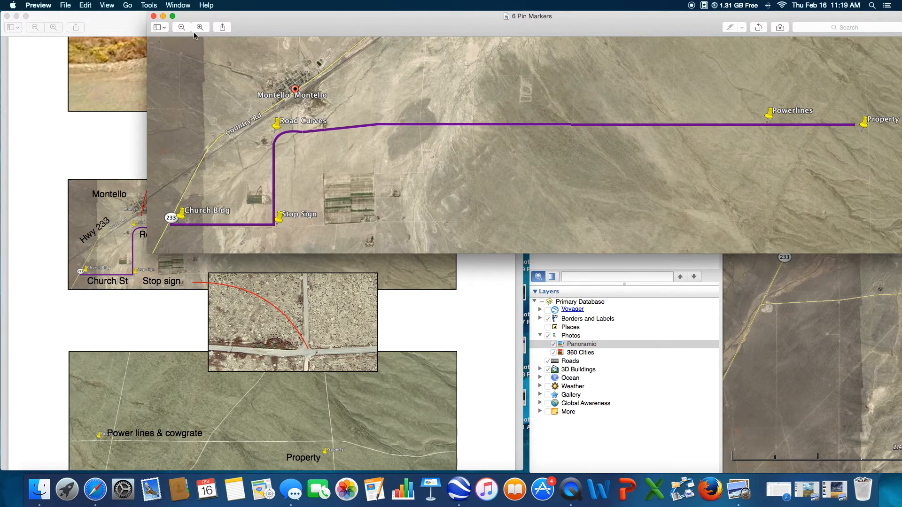
{"action": "left_click_drag", "start_coordinate": [246, 23], "coordinate": [155, 22]}
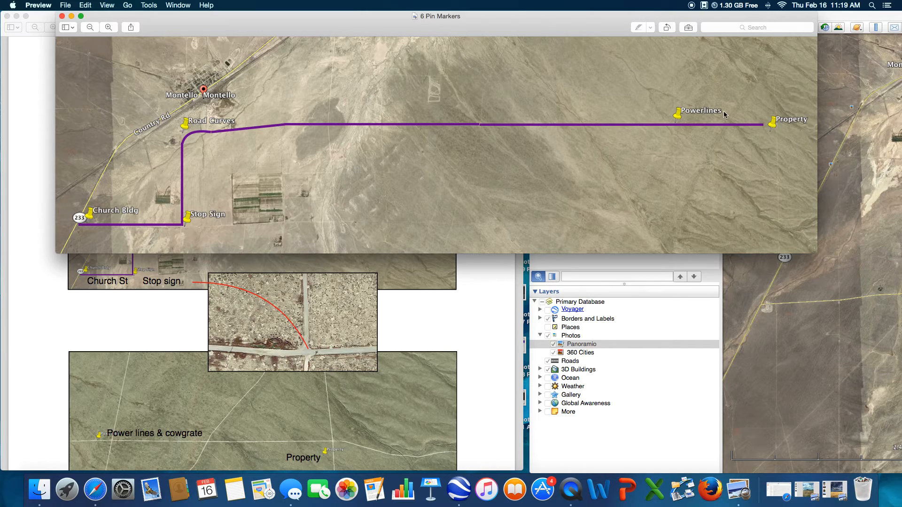
{"action": "left_click", "coordinate": [61, 16]}
Look through the PDF's photos of the access road, power lines, cowgrate and 4-way intersection on pages 4 and 5
{"action": "scroll", "coordinate": [36, 222], "scroll_direction": "down", "scroll_amount": 12}
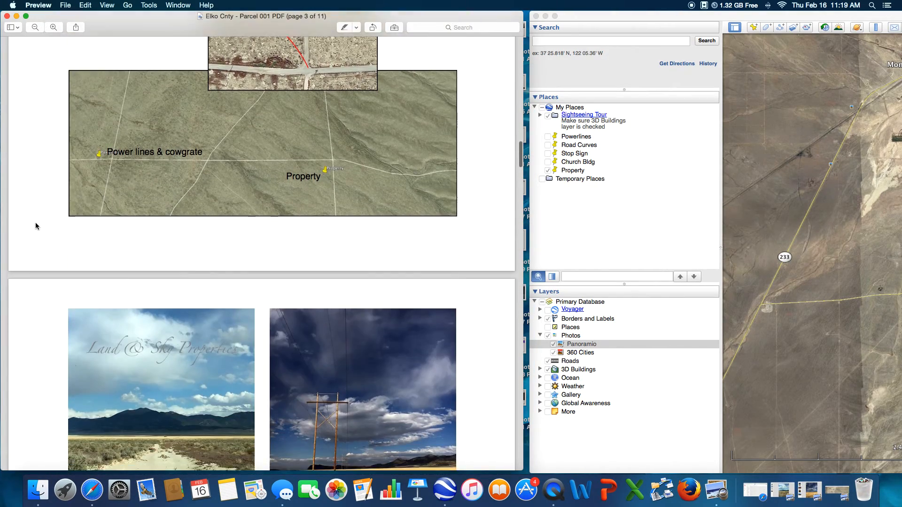
{"action": "scroll", "coordinate": [36, 224], "scroll_direction": "down", "scroll_amount": 5}
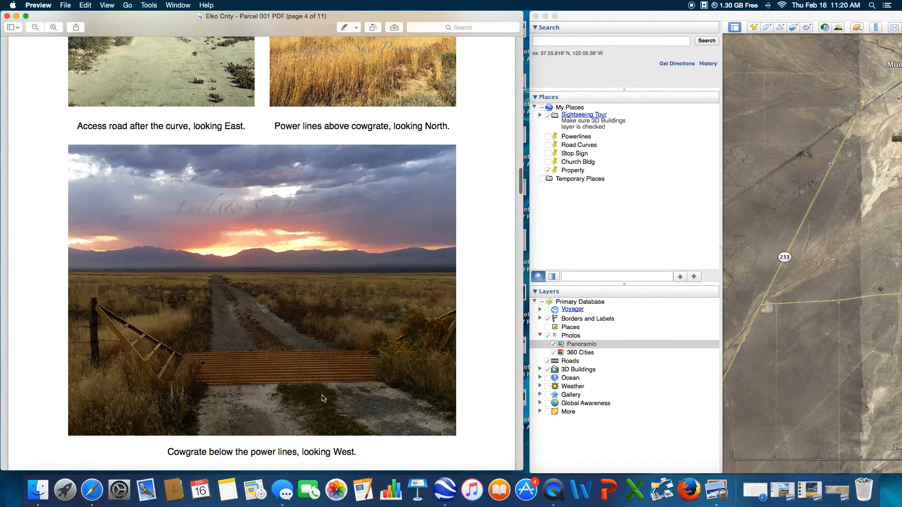
{"action": "scroll", "coordinate": [292, 227], "scroll_direction": "up", "scroll_amount": 2}
{"action": "scroll", "coordinate": [292, 227], "scroll_direction": "up", "scroll_amount": 5}
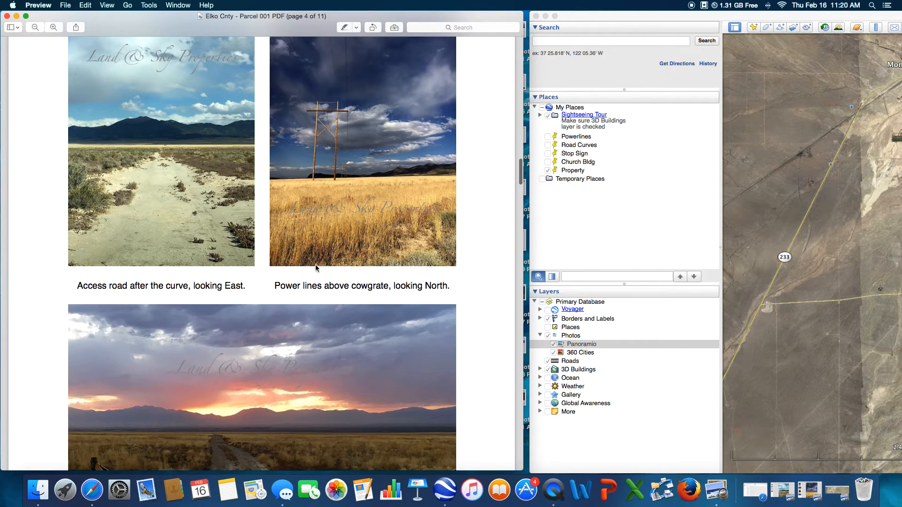
{"action": "scroll", "coordinate": [313, 266], "scroll_direction": "down", "scroll_amount": 10}
{"action": "scroll", "coordinate": [229, 316], "scroll_direction": "up", "scroll_amount": 1}
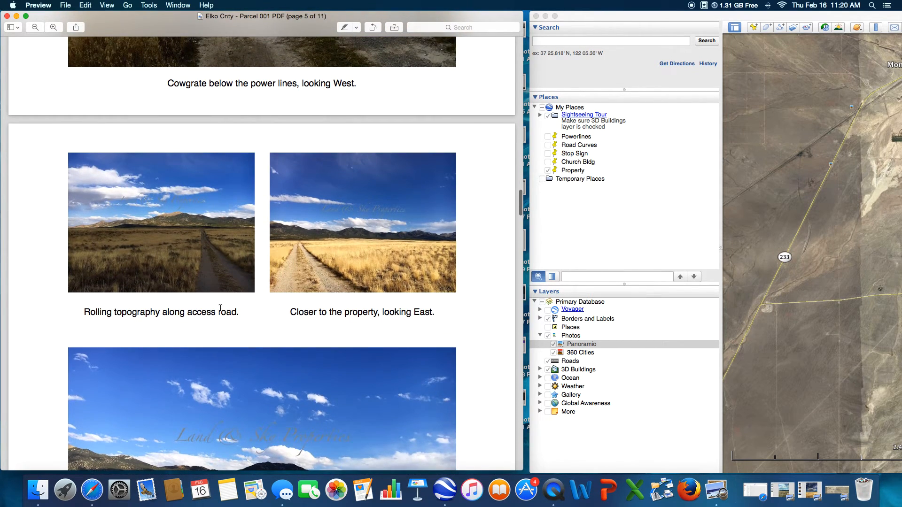
{"action": "scroll", "coordinate": [329, 270], "scroll_direction": "down", "scroll_amount": 5}
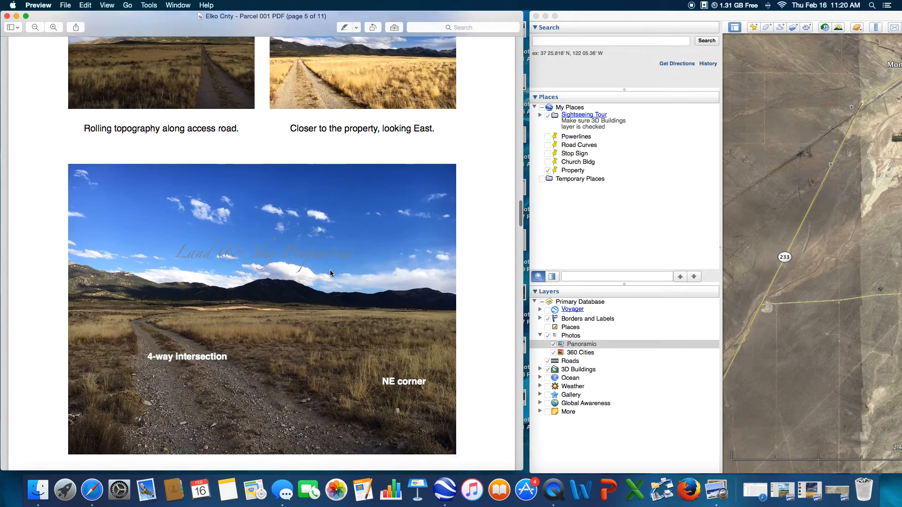
Find corner B's coordinates on page 1 of the parcel PDF and search Google Earth for 114 4.835' w, 41 15.358' n
{"action": "scroll", "coordinate": [411, 113], "scroll_direction": "up", "scroll_amount": 15}
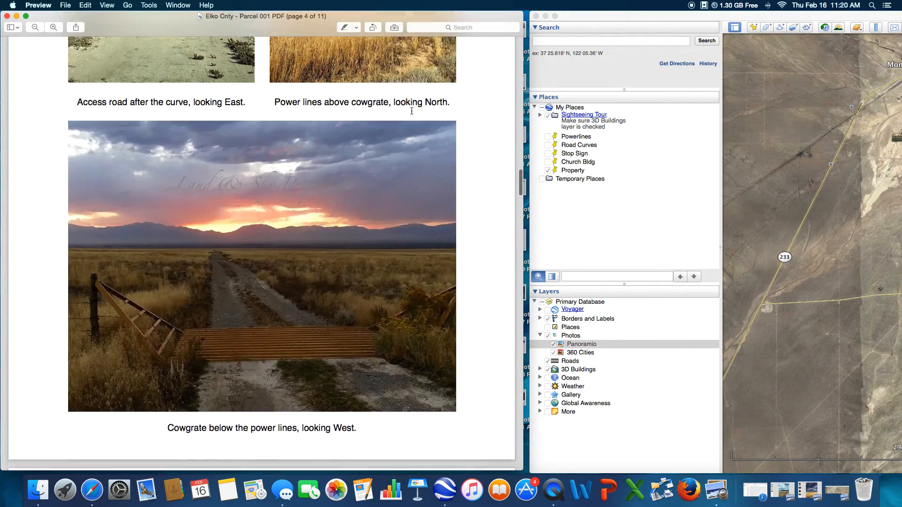
{"action": "scroll", "coordinate": [412, 111], "scroll_direction": "up", "scroll_amount": 20}
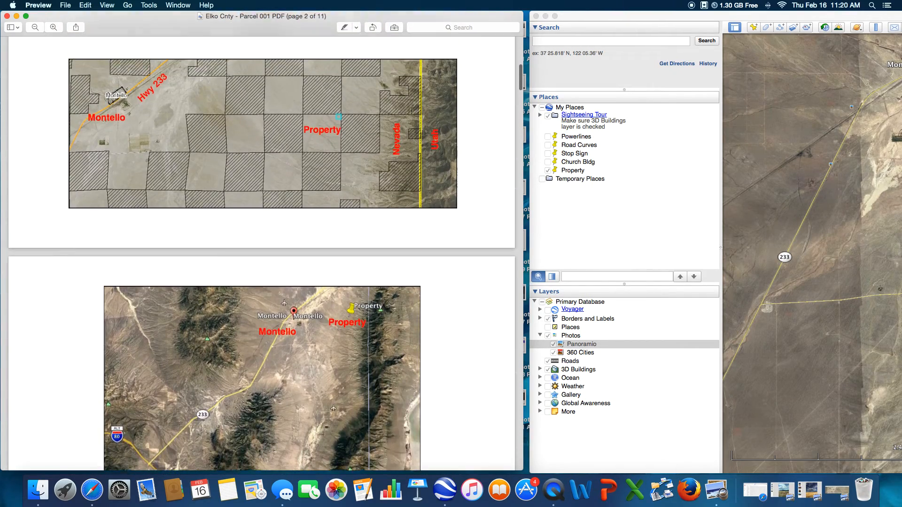
{"action": "scroll", "coordinate": [412, 111], "scroll_direction": "up", "scroll_amount": 5}
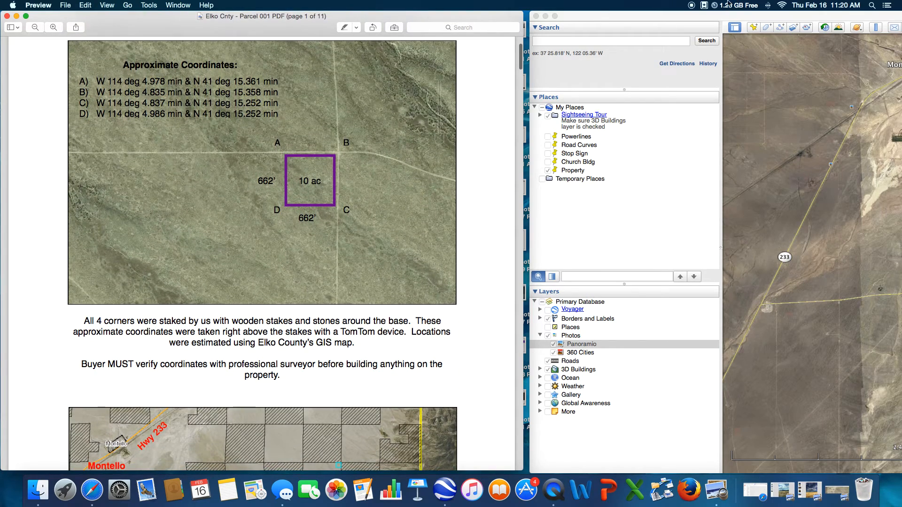
{"action": "left_click_drag", "start_coordinate": [658, 16], "coordinate": [613, 5]}
{"action": "left_click", "coordinate": [547, 41]}
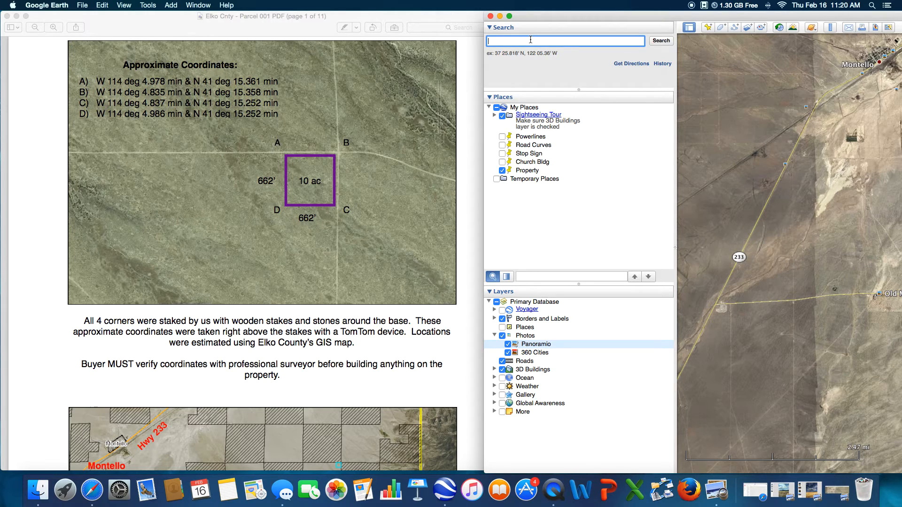
{"action": "type", "text": "114"}
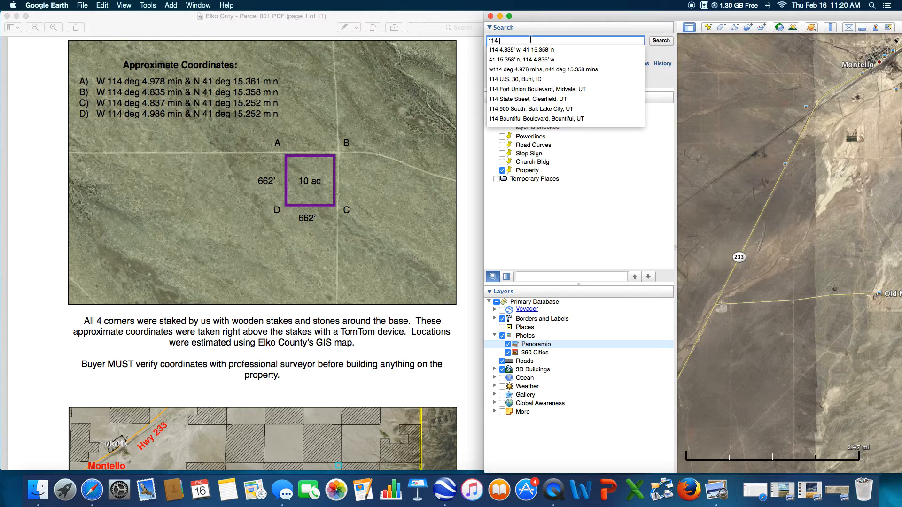
{"action": "type", "text": " 4"}
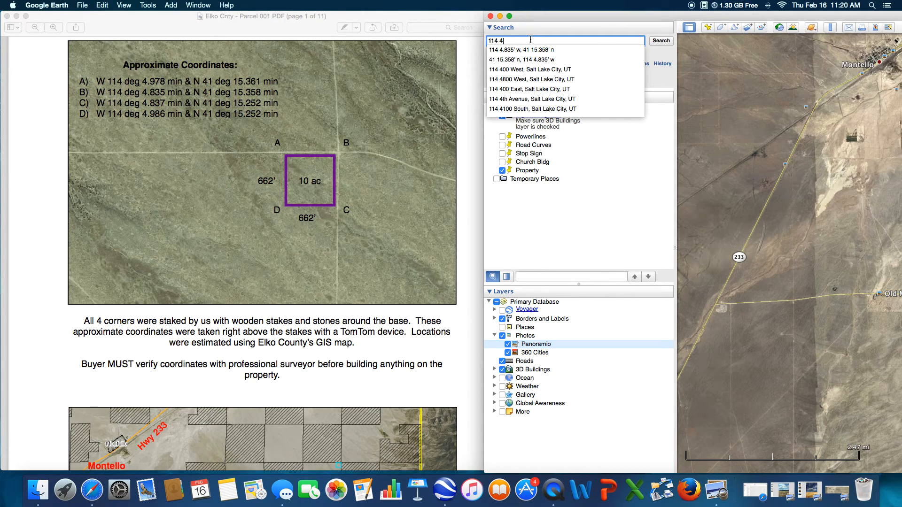
{"action": "type", "text": ".835"}
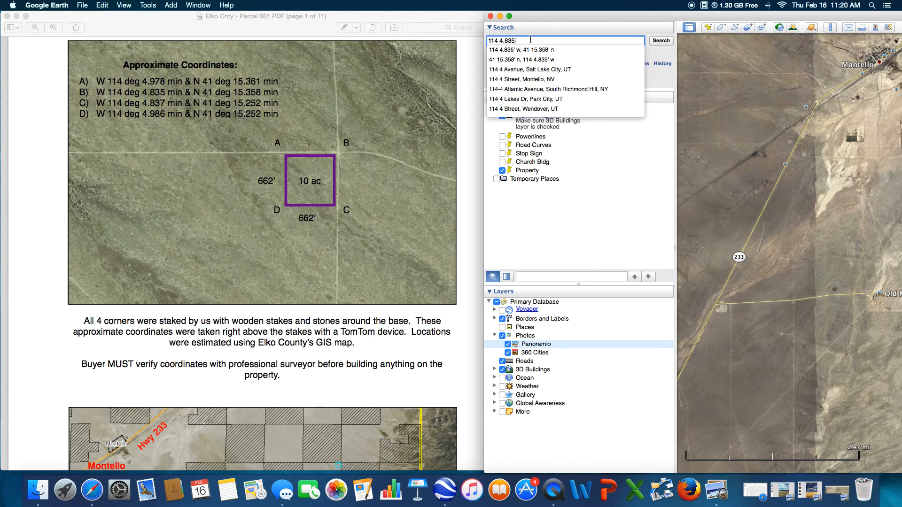
{"action": "type", "text": "' w, 41 15.358' n"}
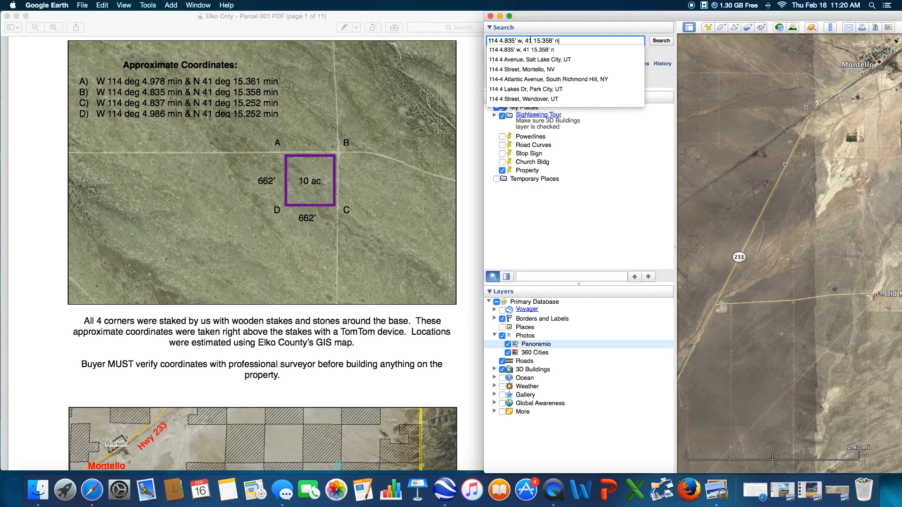
{"action": "key", "text": "Return"}
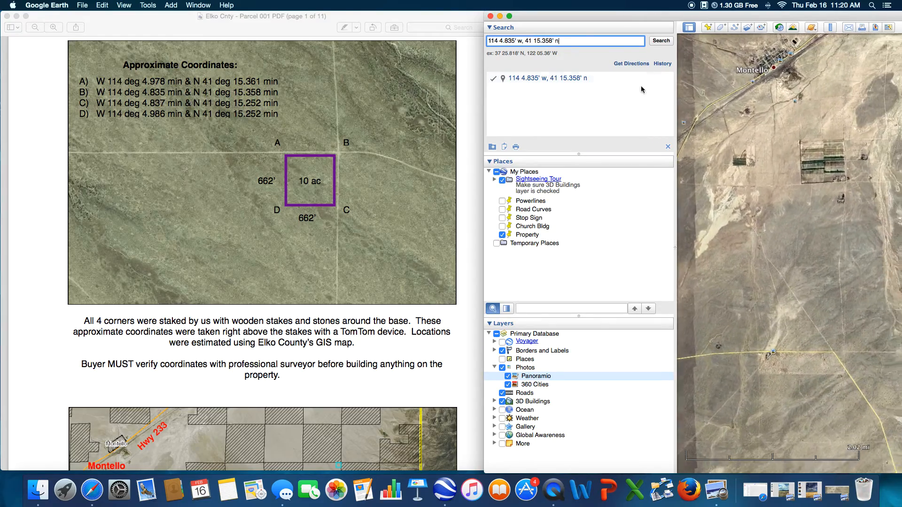
Arrange the parcel PDF and Google Earth side by side and compare the 10-acre outline with the corner B pin and Property placemark
{"action": "left_click_drag", "start_coordinate": [601, 16], "coordinate": [273, 4]}
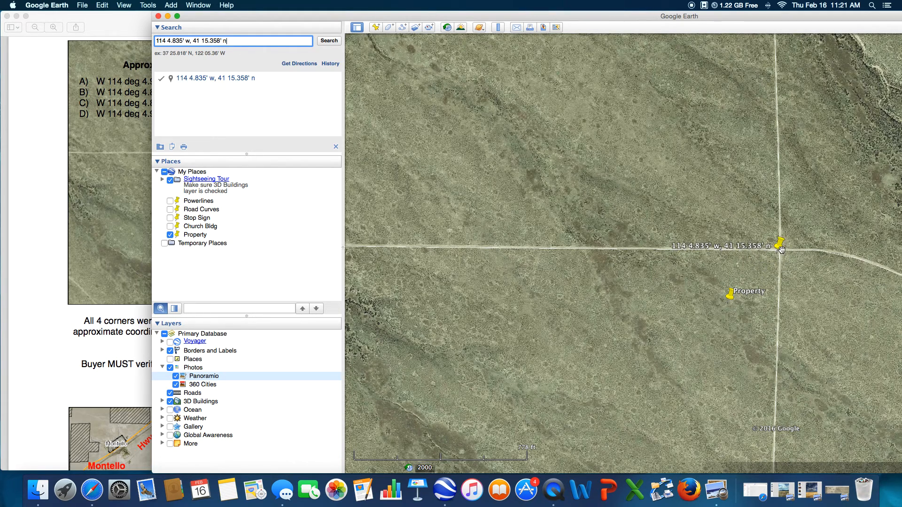
{"action": "left_click_drag", "start_coordinate": [240, 20], "coordinate": [448, 20]}
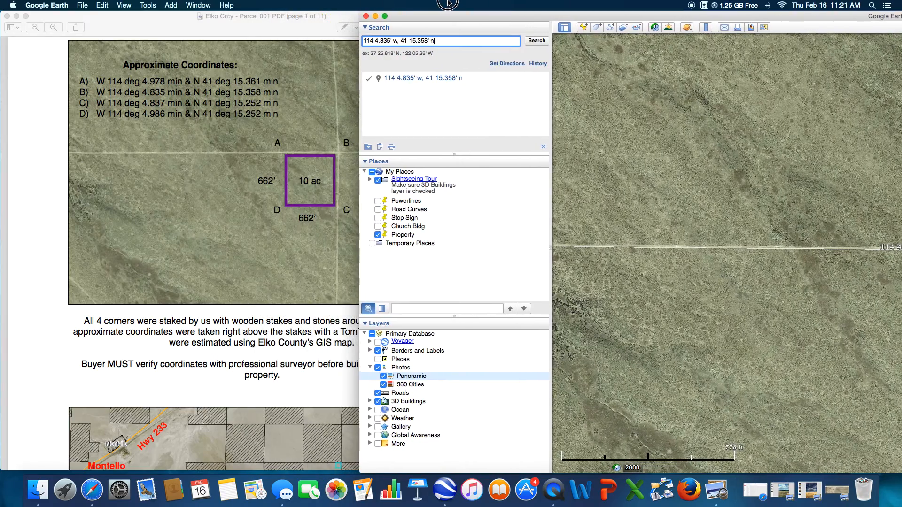
{"action": "left_click", "coordinate": [368, 79]}
{"action": "left_click_drag", "start_coordinate": [522, 167], "coordinate": [352, 169]}
{"action": "left_click_drag", "start_coordinate": [554, 24], "coordinate": [381, 27]}
{"action": "left_click", "coordinate": [66, 226]}
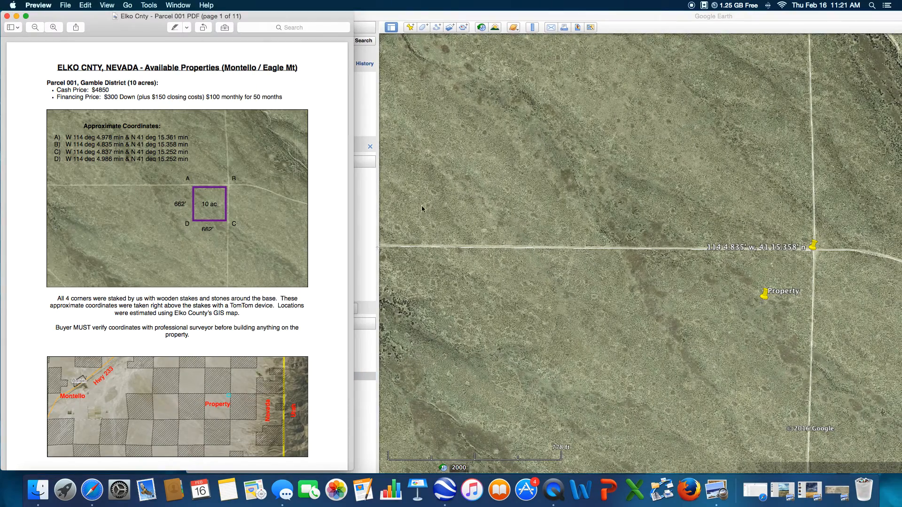
{"action": "left_click_drag", "start_coordinate": [805, 267], "coordinate": [699, 277]}
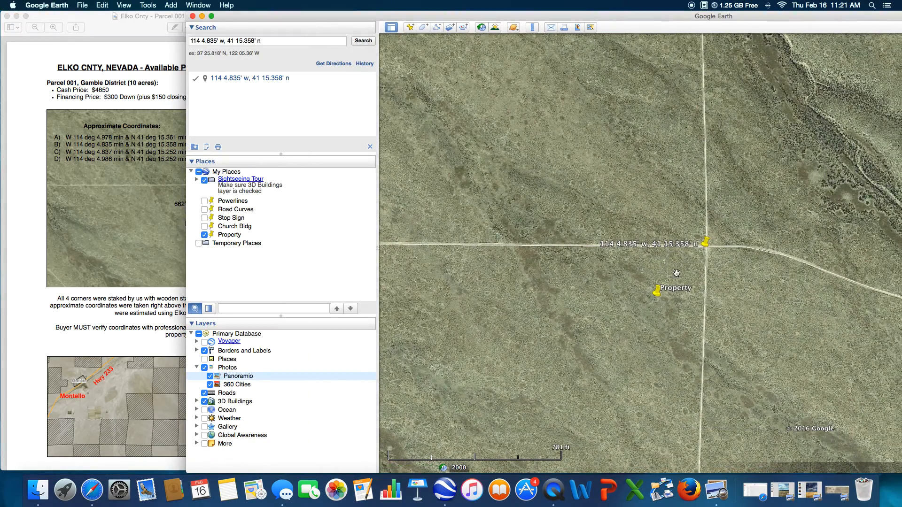
{"action": "left_click", "coordinate": [149, 254]}
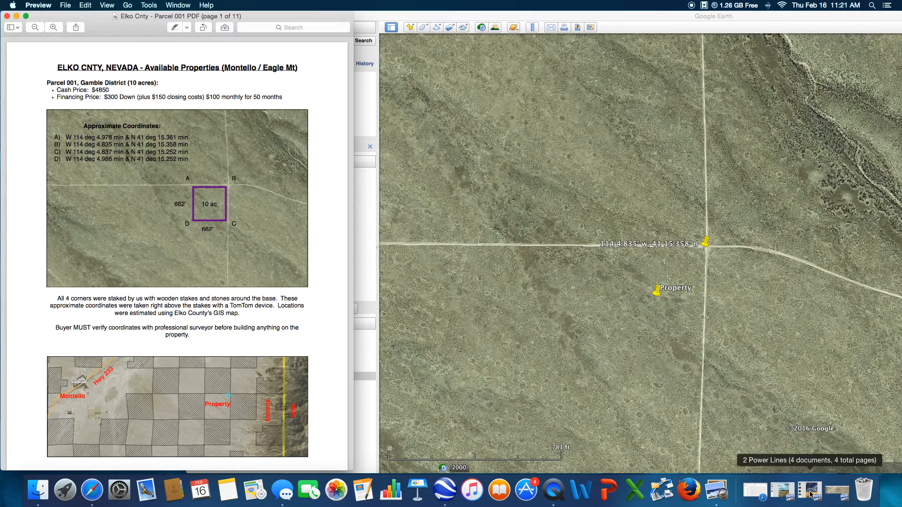
Open the minimized Access Road 5 image set full screen and view its photos through NE Corner Looking E
{"action": "left_click", "coordinate": [782, 491]}
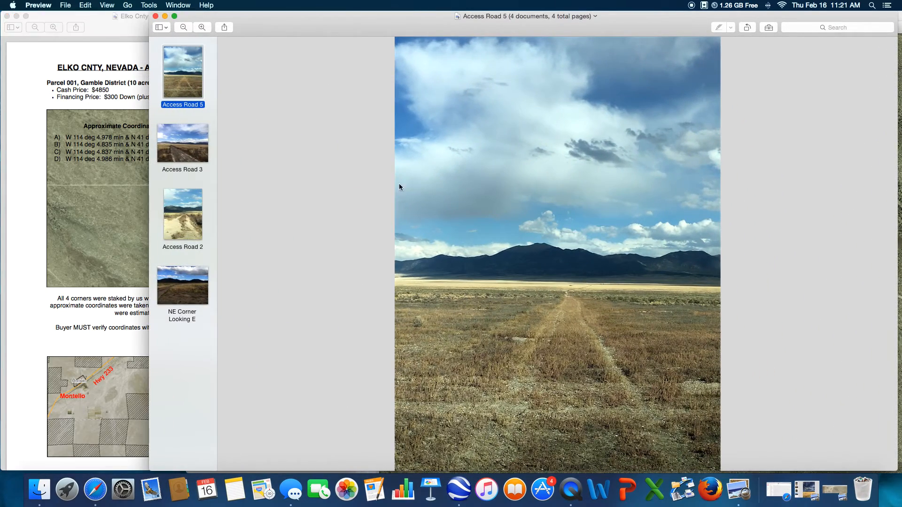
{"action": "left_click", "coordinate": [174, 17]}
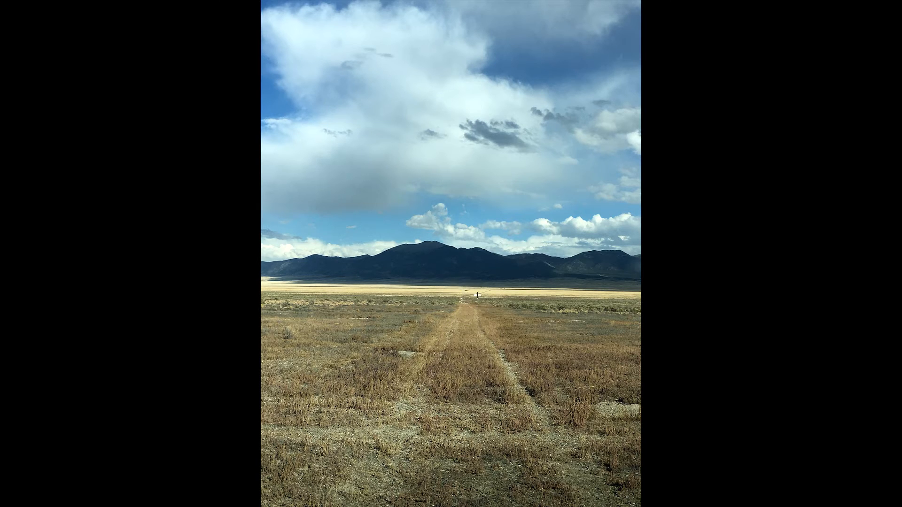
{"action": "key", "text": "Down"}
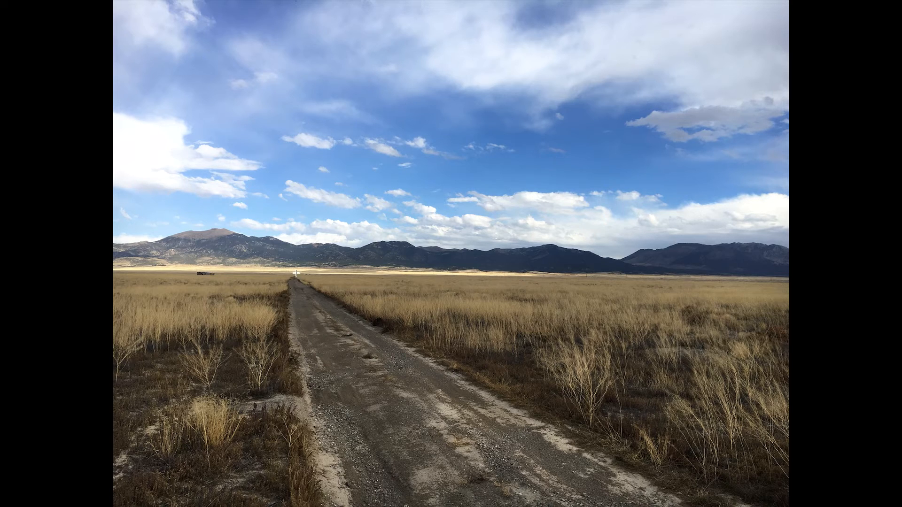
{"action": "left_click", "coordinate": [415, 439]}
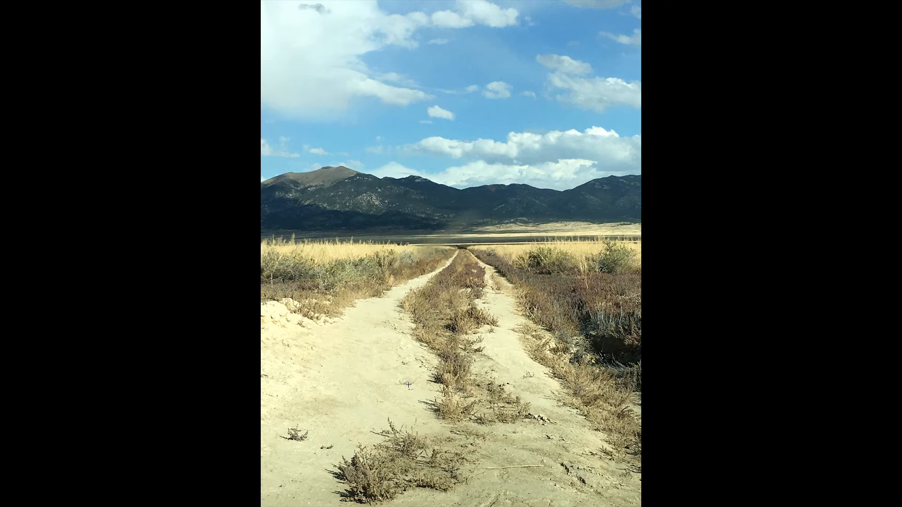
{"action": "left_click", "coordinate": [397, 394]}
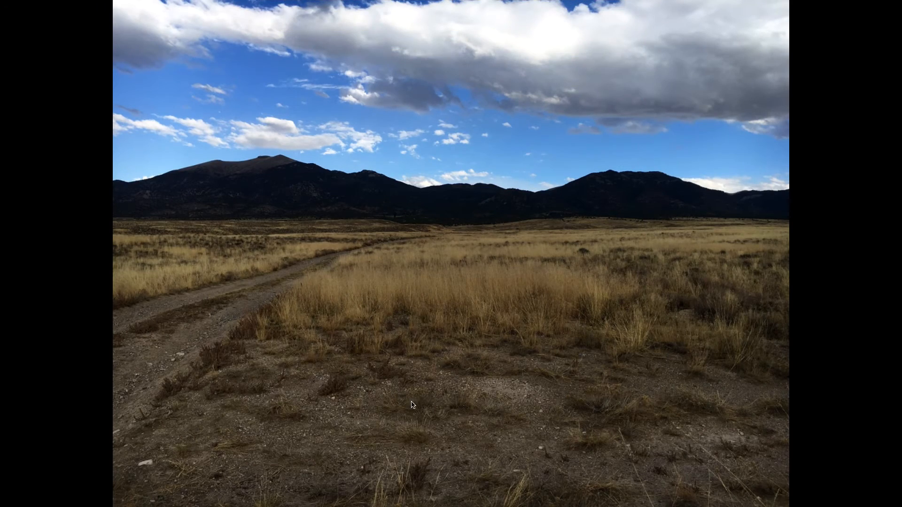
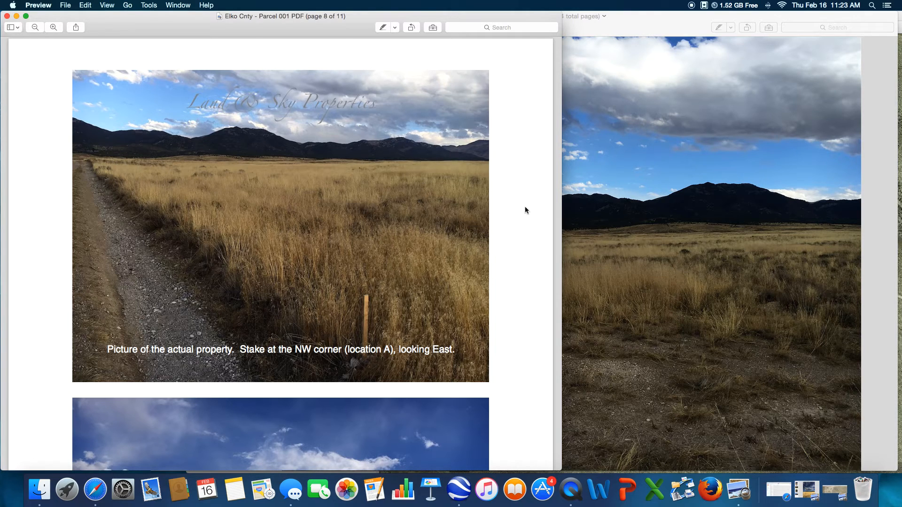
Open the minimized 2 Power Lines image set full screen, view its photos through 8 NE Corner Looking S, and leave full screen
{"action": "left_click", "coordinate": [646, 339]}
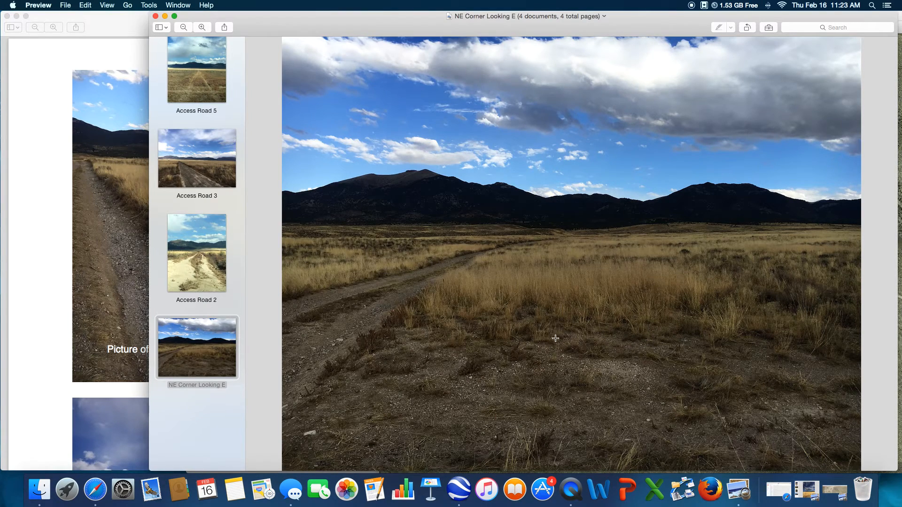
{"action": "left_click", "coordinate": [808, 493]}
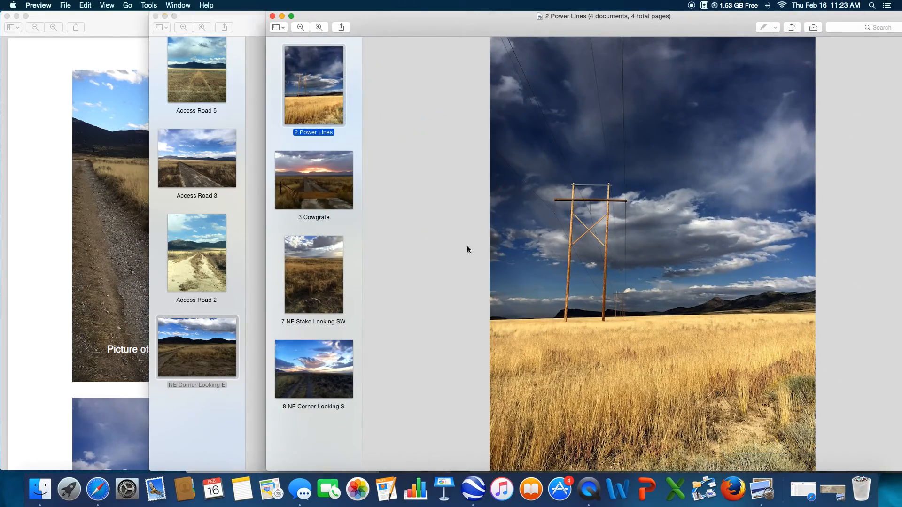
{"action": "left_click", "coordinate": [291, 17]}
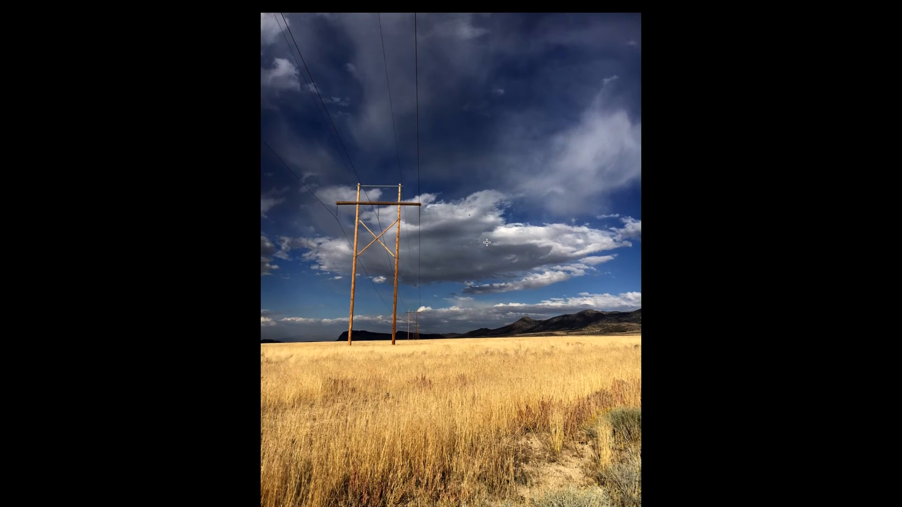
{"action": "scroll", "coordinate": [486, 241], "scroll_direction": "down", "scroll_amount": 8}
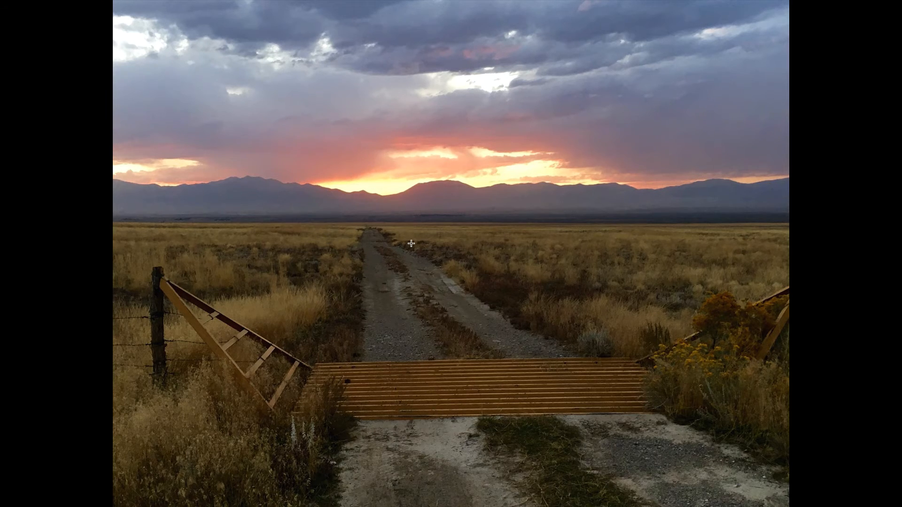
{"action": "scroll", "coordinate": [485, 292], "scroll_direction": "down", "scroll_amount": 8}
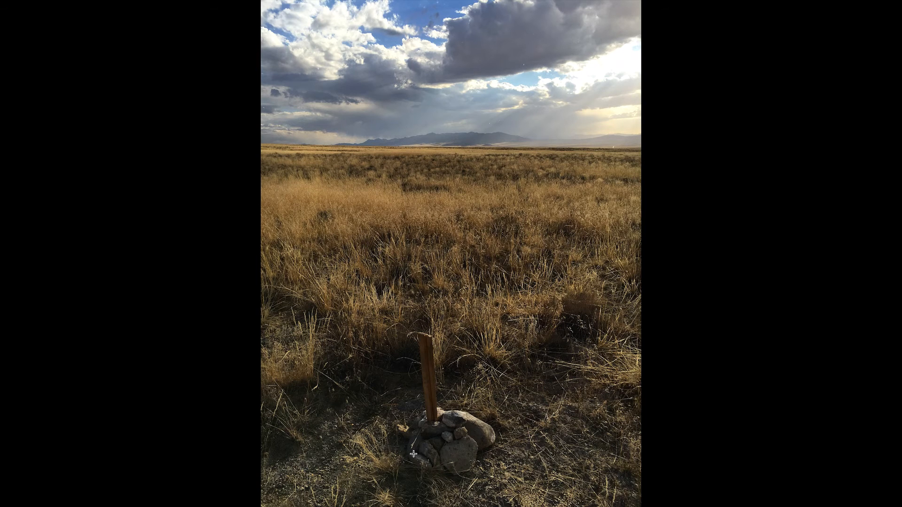
{"action": "left_click", "coordinate": [368, 355]}
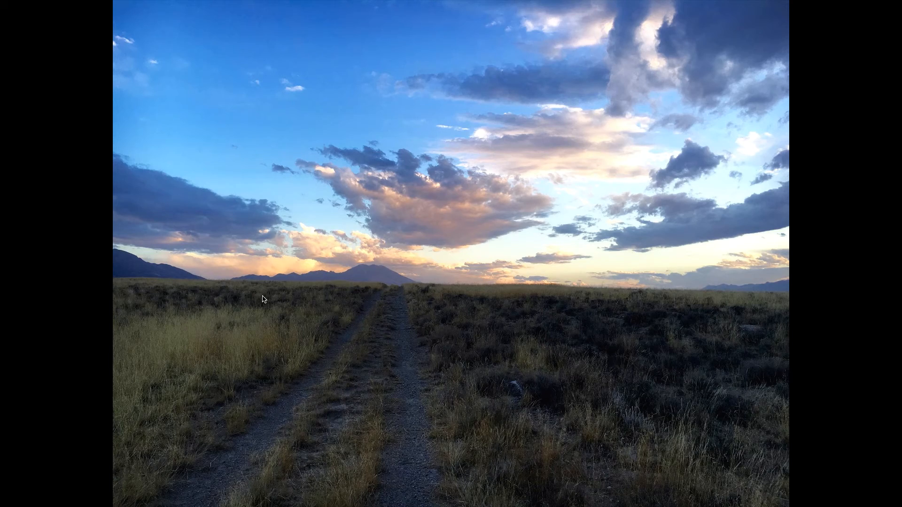
{"action": "key", "text": "Escape"}
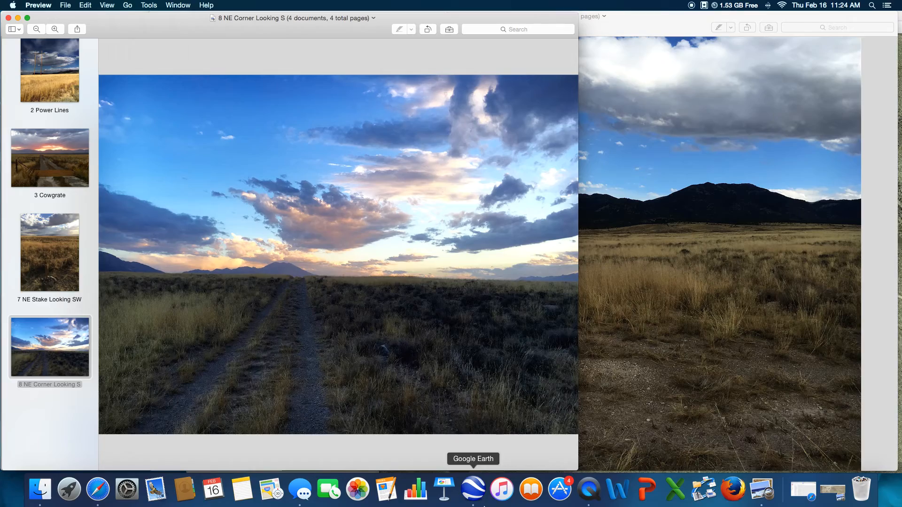
Switch to Google Earth, enlarge its window to fill the screen and narrow the sidebar to widen the map
{"action": "left_click", "coordinate": [476, 493]}
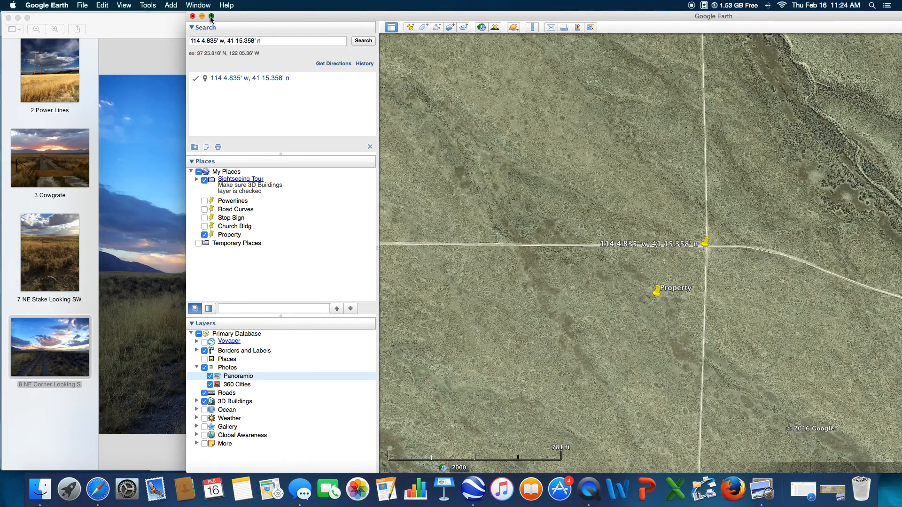
{"action": "left_click", "coordinate": [212, 16]}
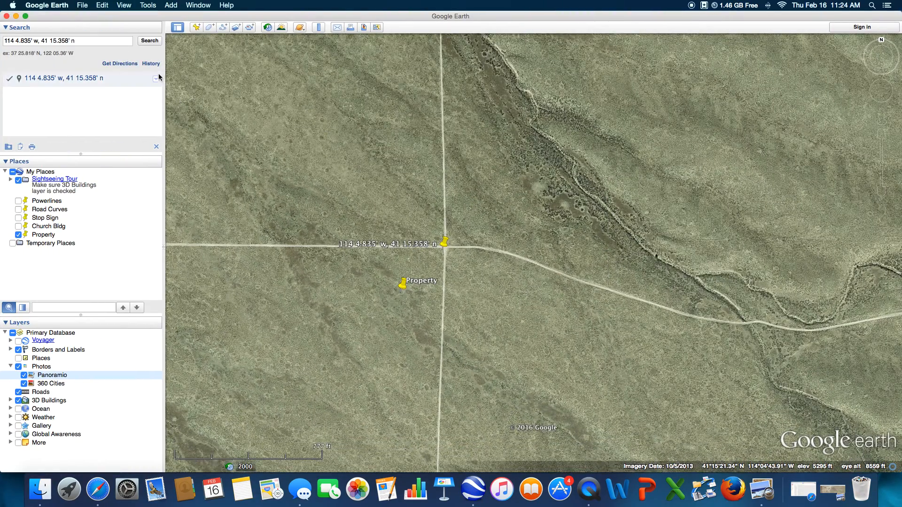
{"action": "left_click_drag", "start_coordinate": [164, 56], "coordinate": [96, 56]}
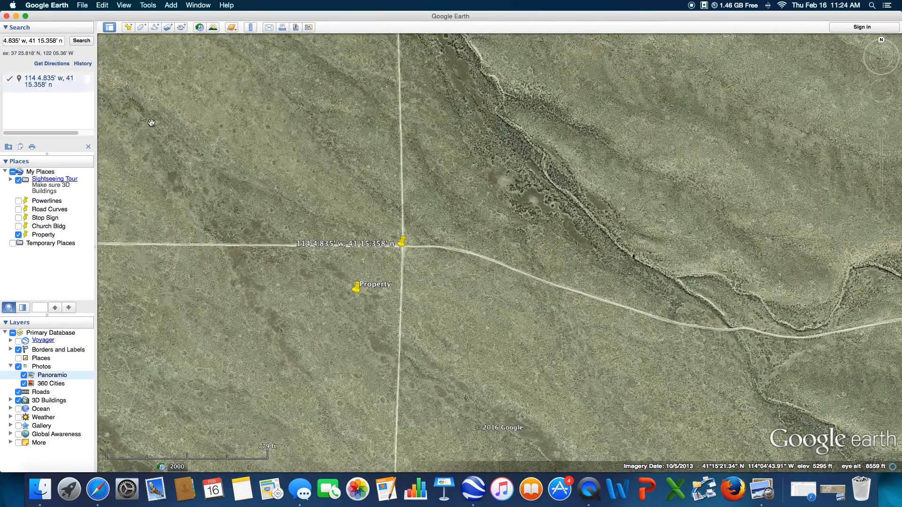
Examine the roads west of the property, including the crossroads on Church Rd and the stretch near Highway 233
{"action": "left_click_drag", "start_coordinate": [212, 139], "coordinate": [439, 136]}
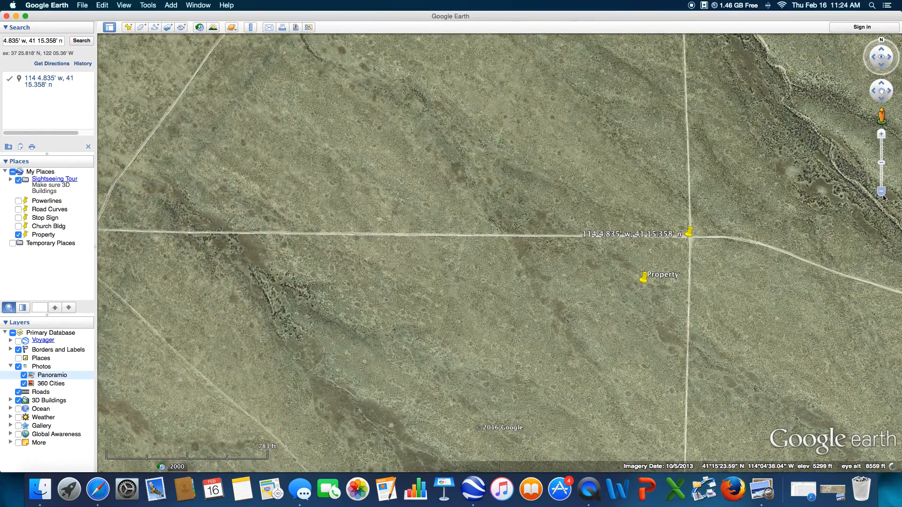
{"action": "left_click", "coordinate": [883, 195]}
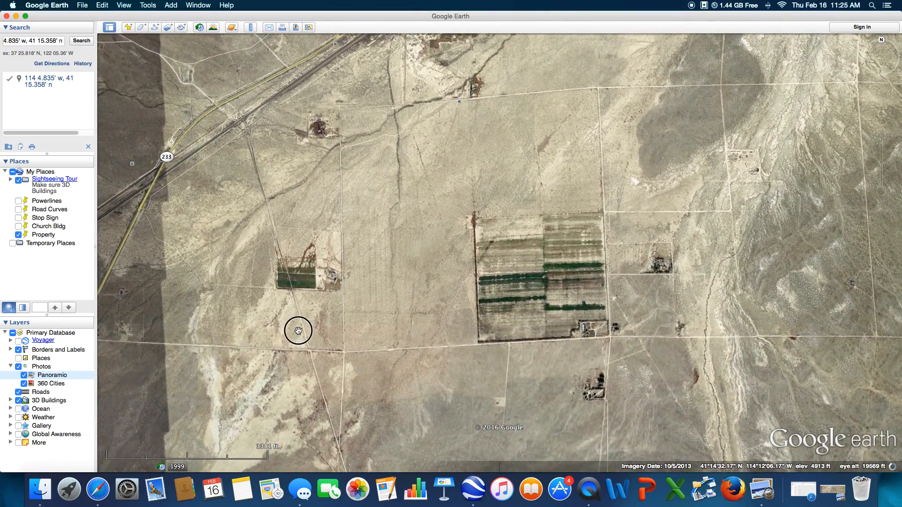
{"action": "double_click", "coordinate": [298, 331]}
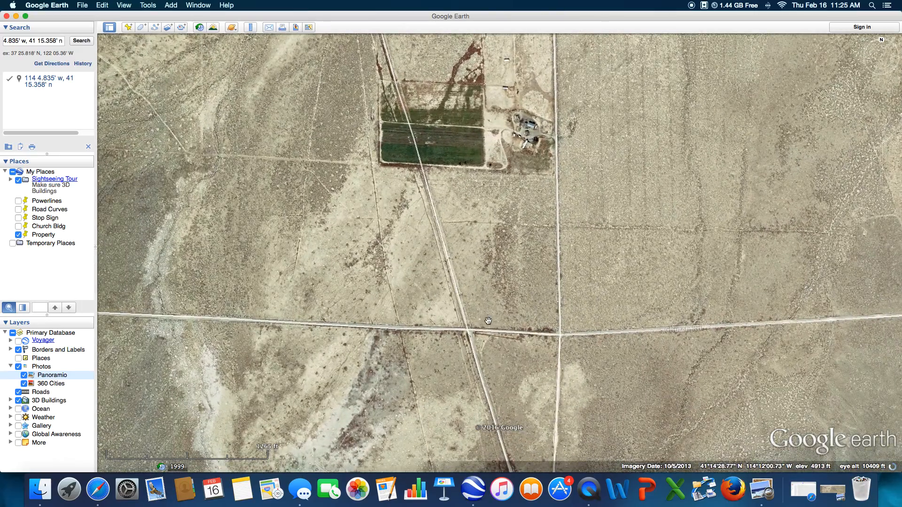
{"action": "left_click_drag", "start_coordinate": [523, 300], "coordinate": [381, 281]}
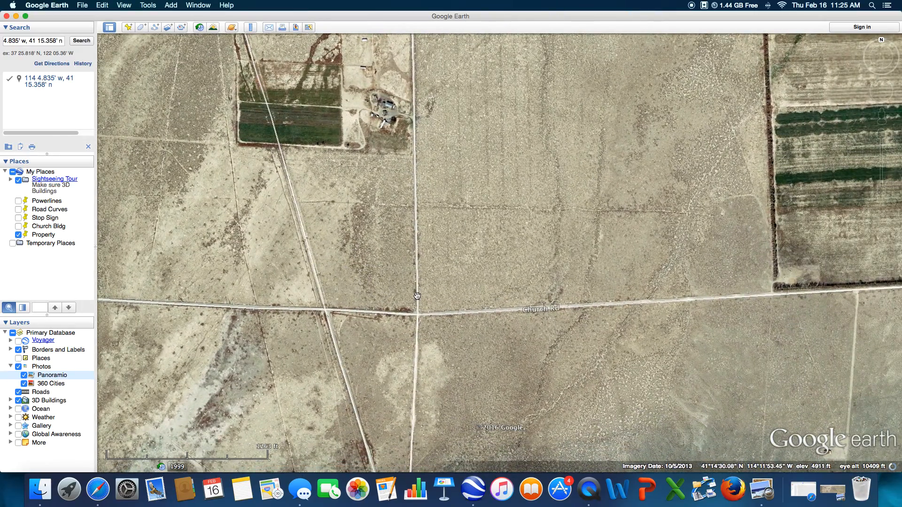
{"action": "scroll", "coordinate": [429, 306], "scroll_direction": "up", "scroll_amount": 2}
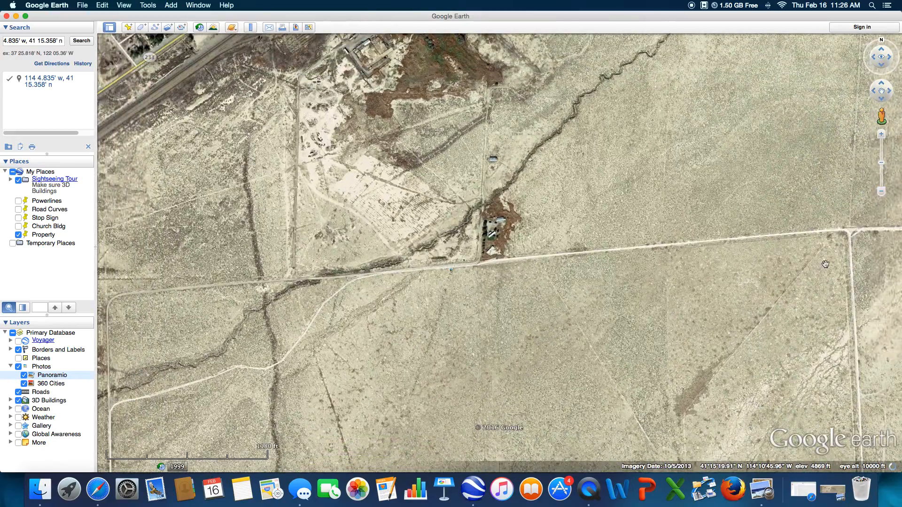
Follow the access road east to the Property placemark and examine the crossroads at the 114 4.835' w, 41 15.358' n marker up close
{"action": "left_click_drag", "start_coordinate": [825, 264], "coordinate": [533, 272]}
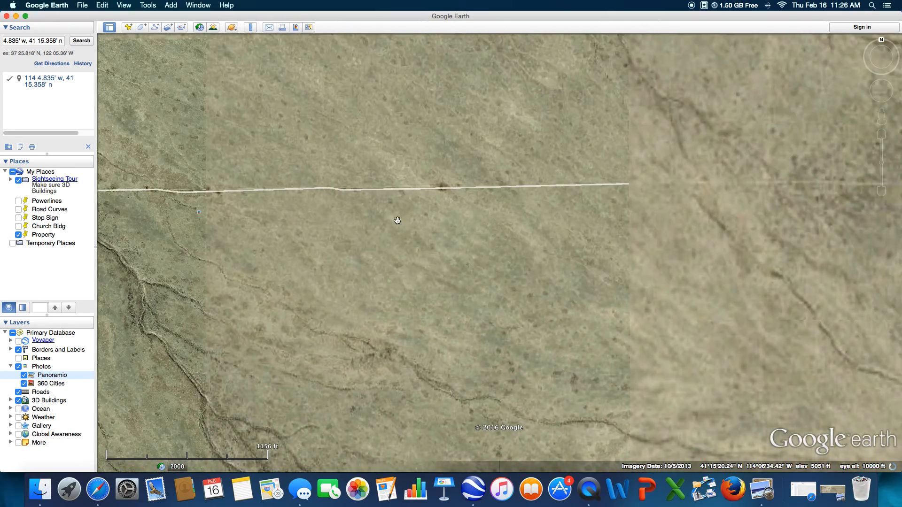
{"action": "left_click_drag", "start_coordinate": [719, 206], "coordinate": [520, 215]}
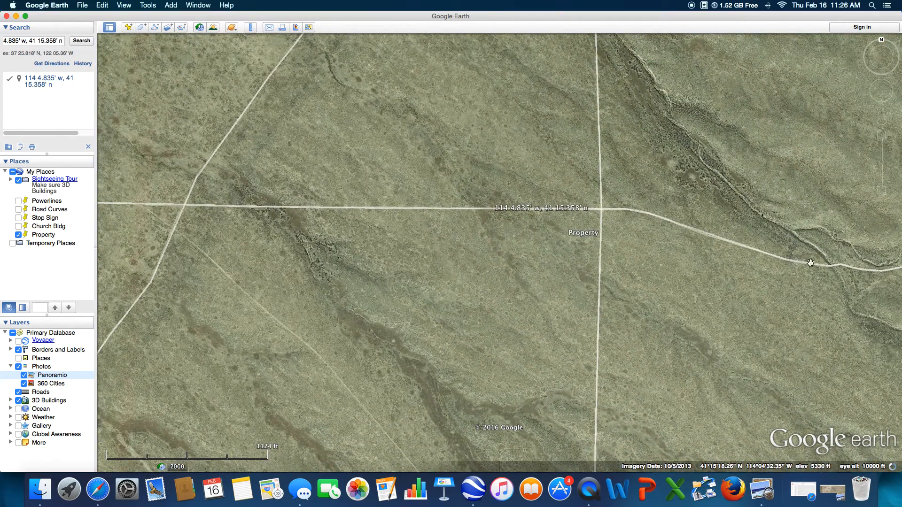
{"action": "double_click", "coordinate": [572, 194]}
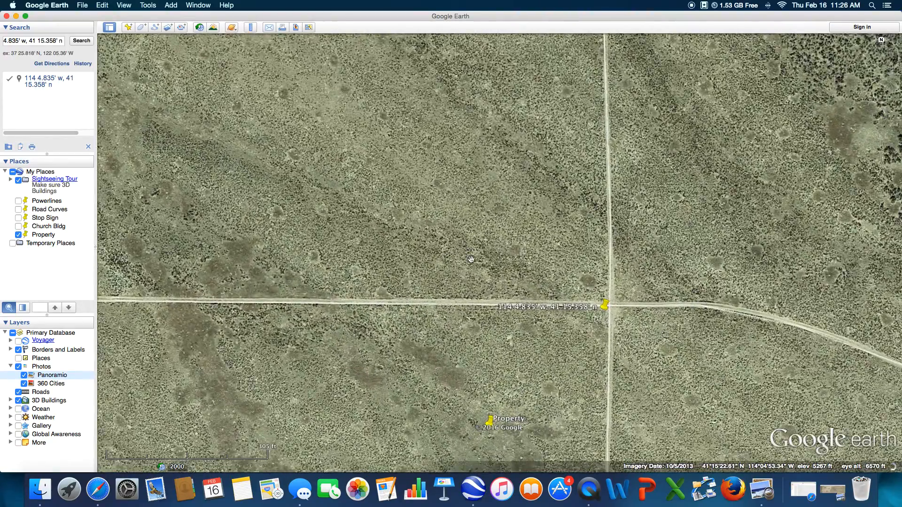
{"action": "left_click_drag", "start_coordinate": [469, 259], "coordinate": [424, 149]}
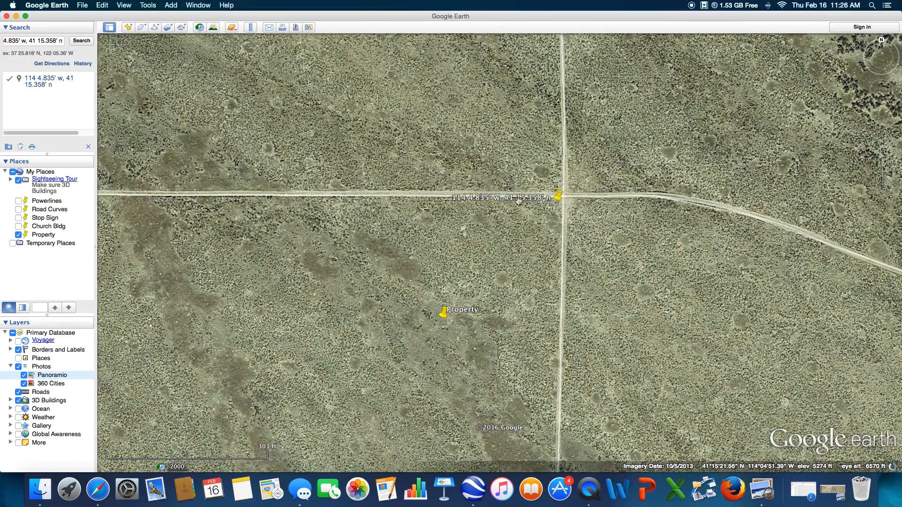
{"action": "double_click", "coordinate": [469, 172]}
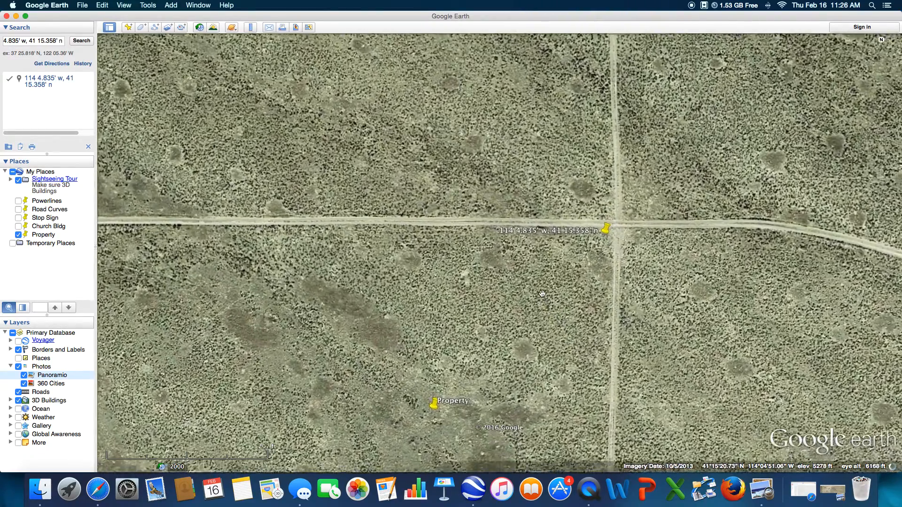
{"action": "left_click", "coordinate": [541, 293]}
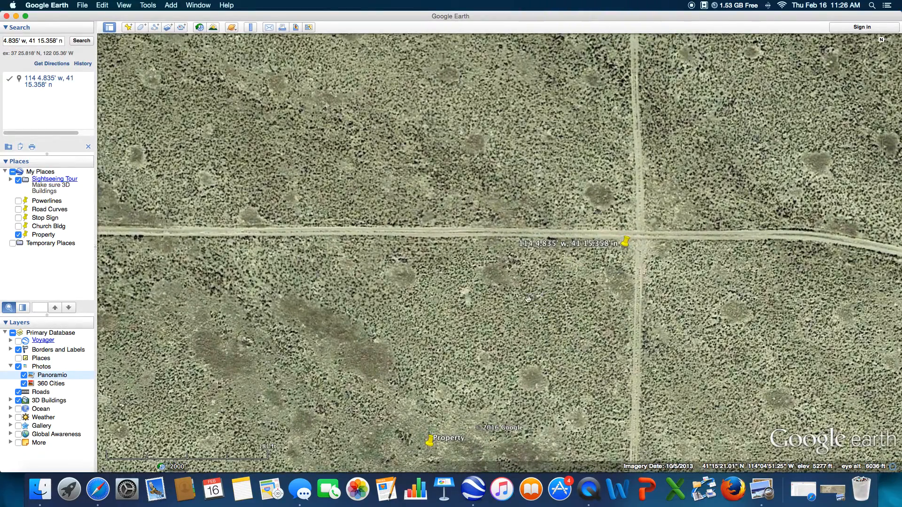
{"action": "left_click_drag", "start_coordinate": [511, 302], "coordinate": [576, 282]}
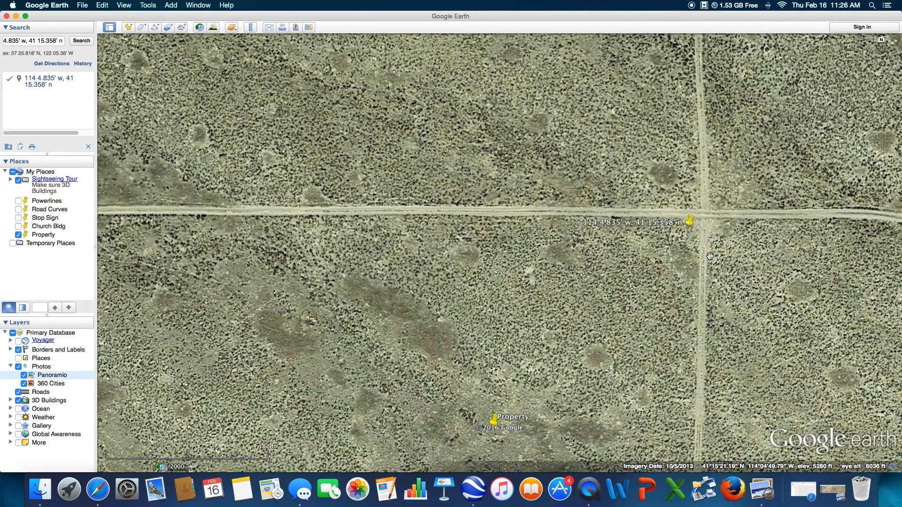
{"action": "scroll", "coordinate": [709, 256], "scroll_direction": "up", "scroll_amount": 2}
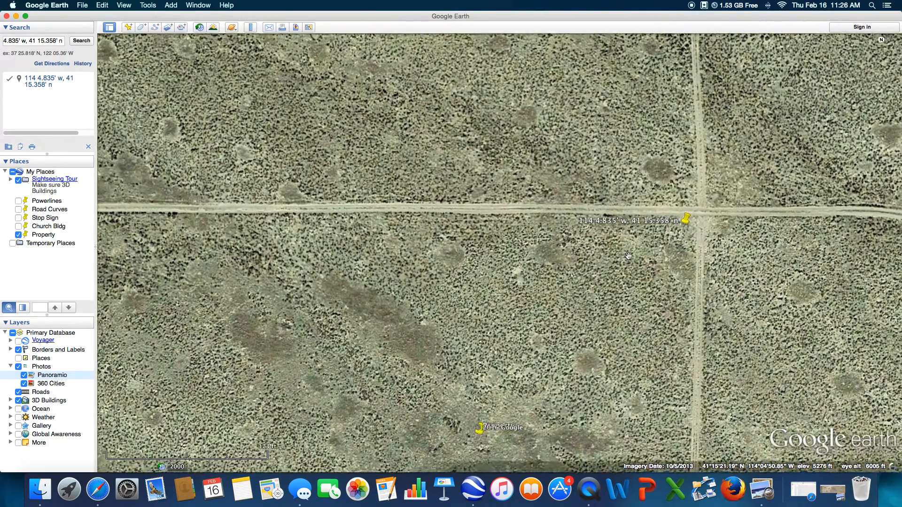
{"action": "scroll", "coordinate": [610, 261], "scroll_direction": "up", "scroll_amount": 2}
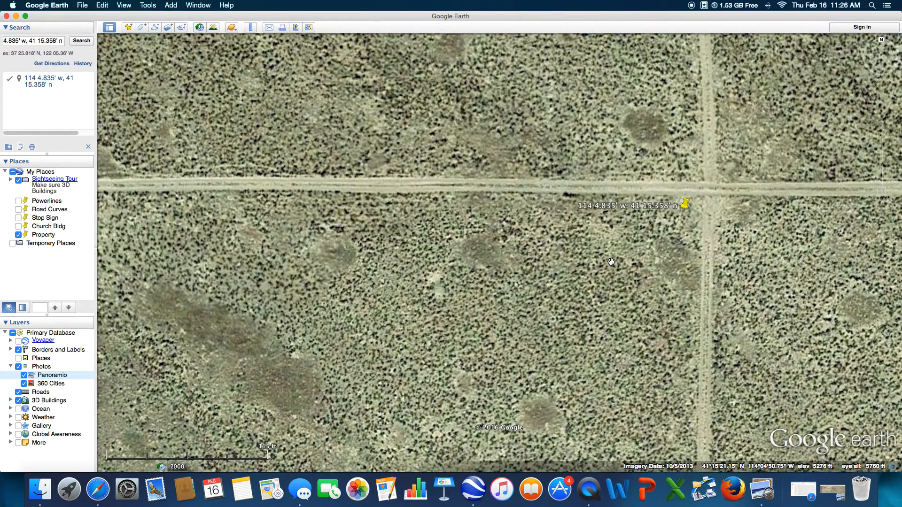